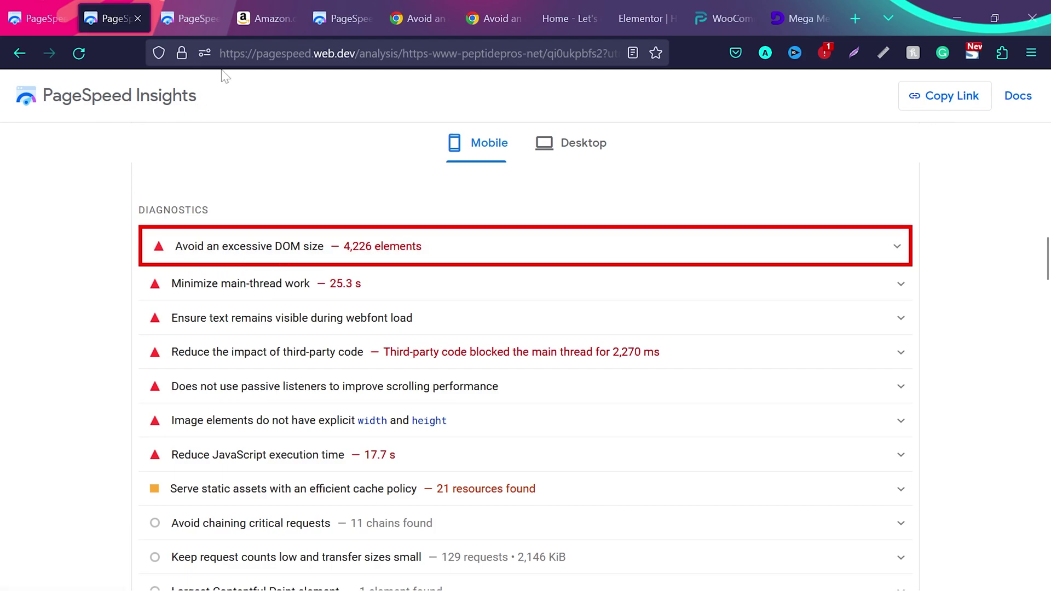
Review the amazon.com report's DOM size audit (1,150 elements), then return to the Amazon homepage.
left_click(268, 10)
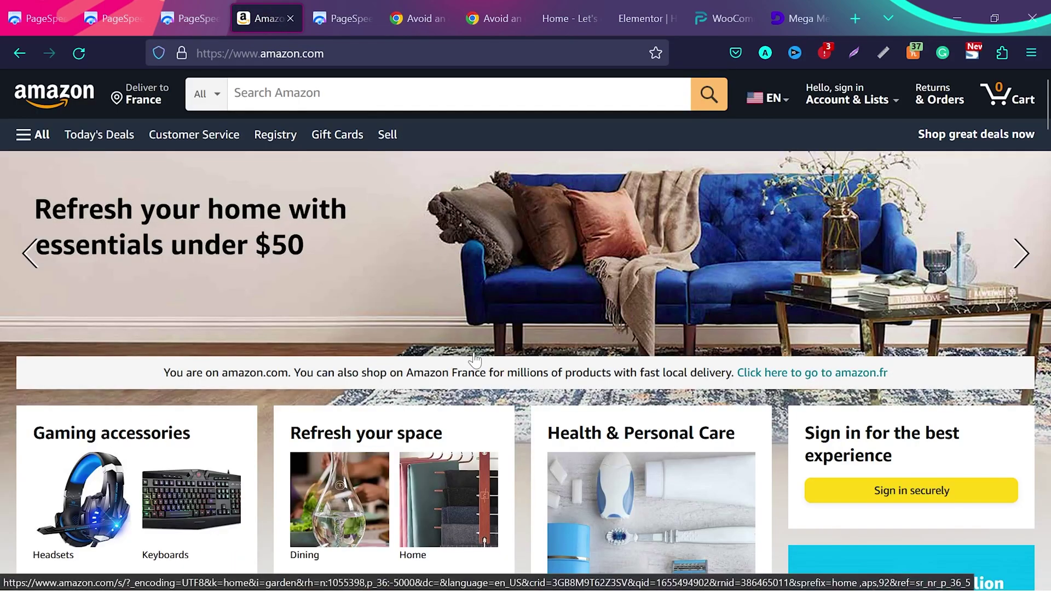
scroll(474, 358, "down", 9)
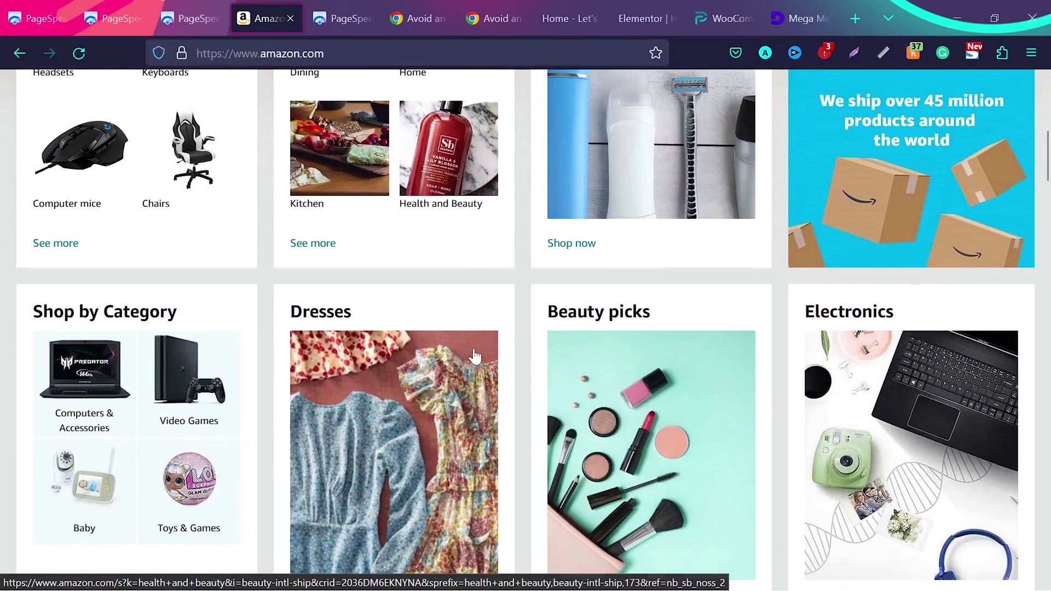
key("ctrl+Tab")
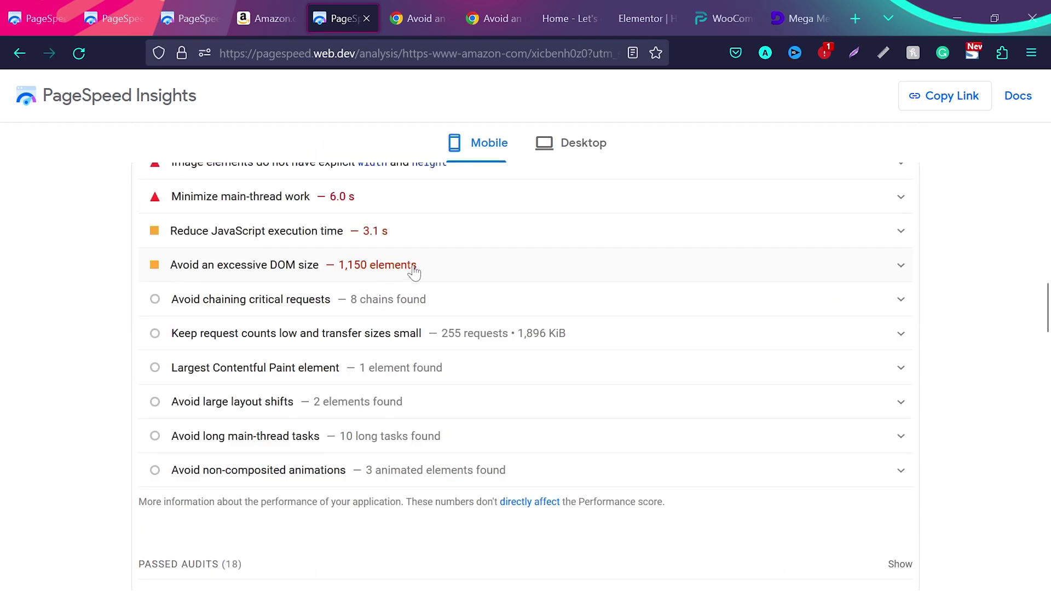
left_click(486, 275)
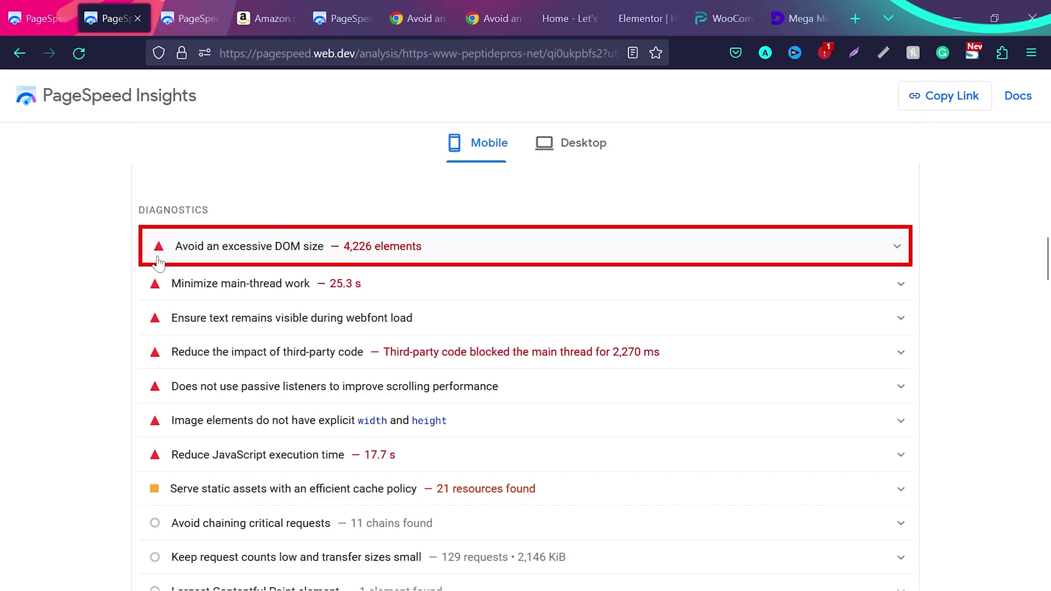
left_click(337, 18)
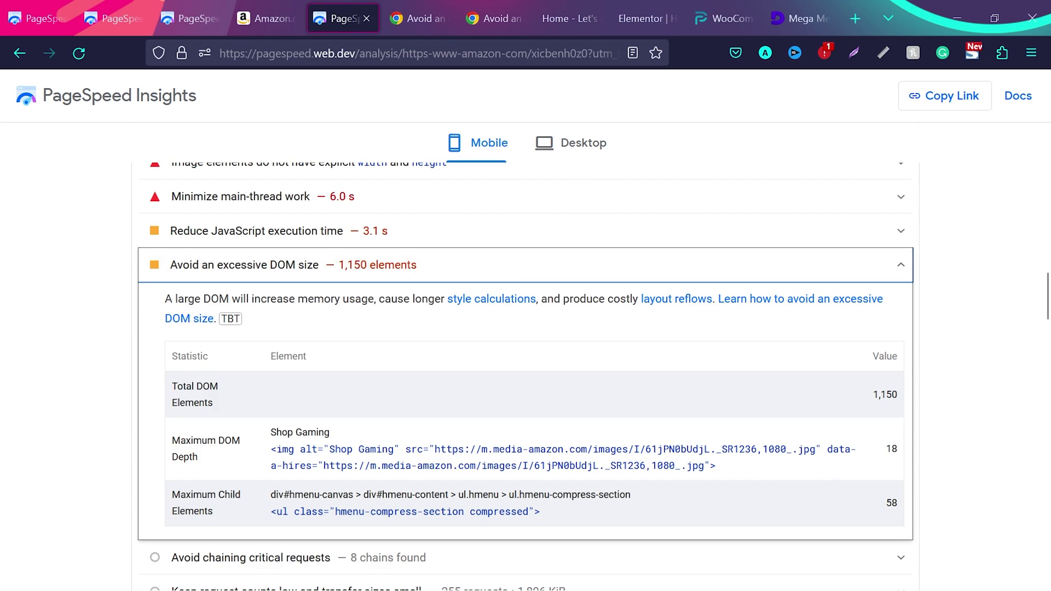
left_click(572, 269)
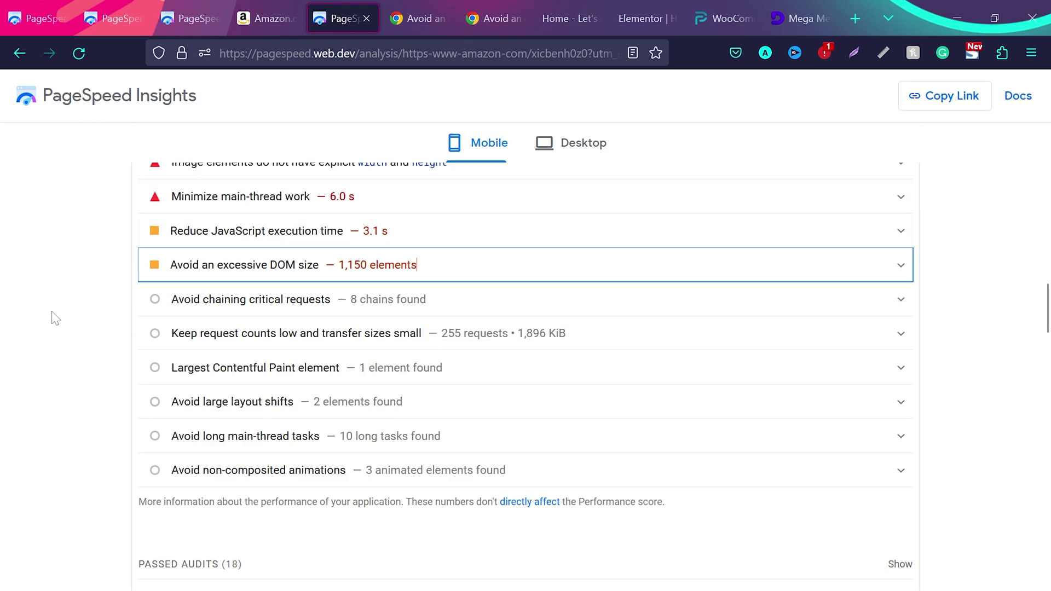
key("ctrl+Page_Up")
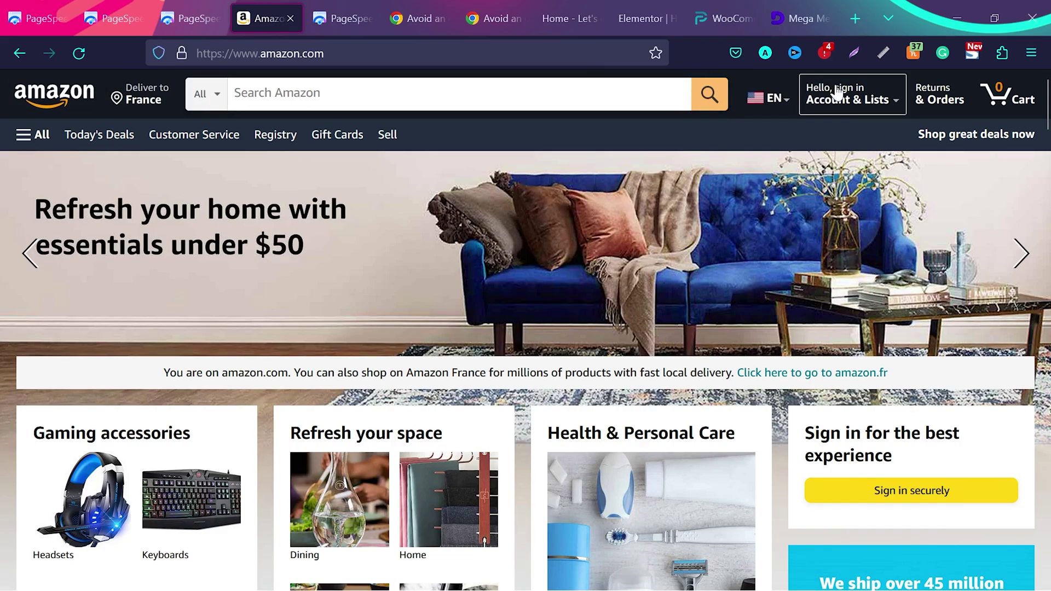
mouse_move(837, 98)
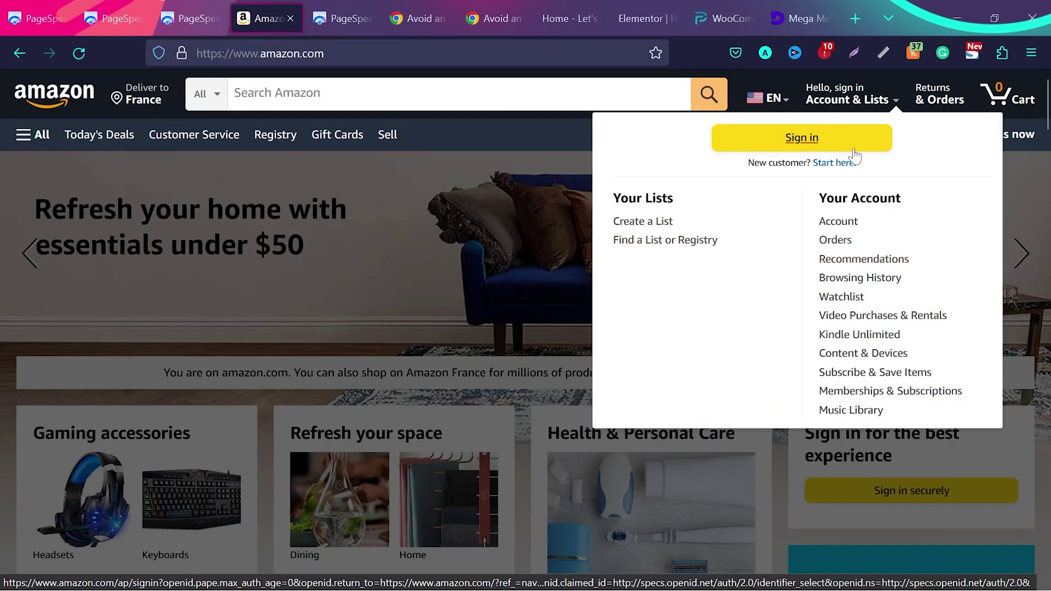
scroll(192, 468, "down", 3)
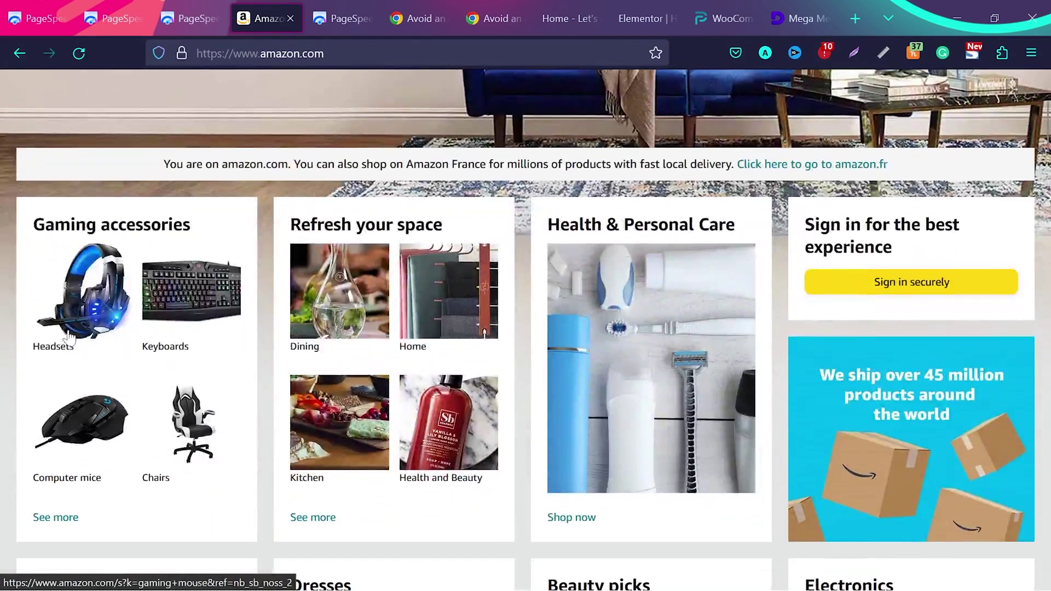
scroll(137, 180, "up", 3)
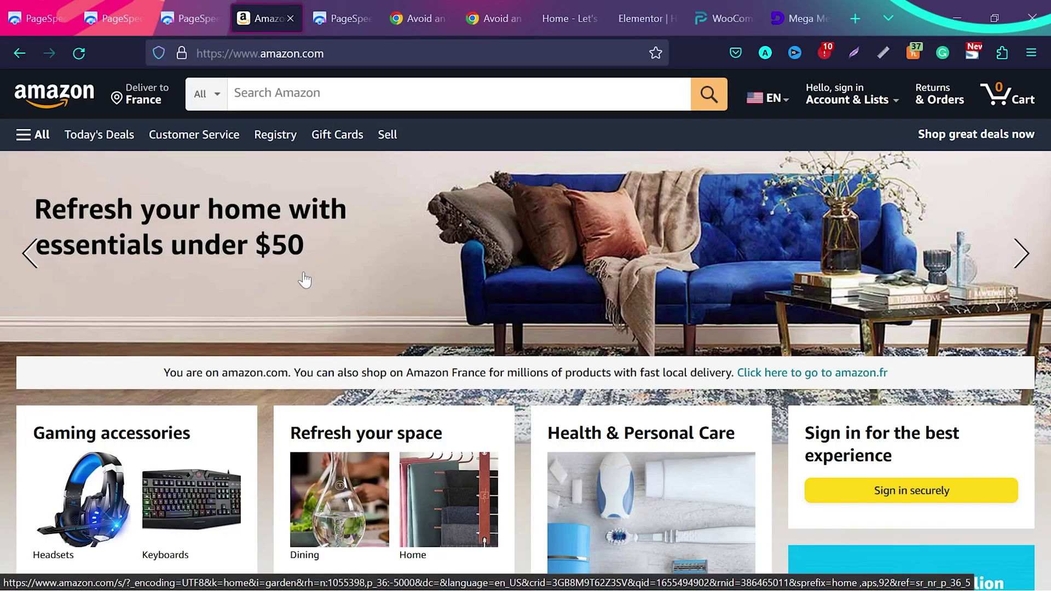
scroll(305, 280, "down", 5)
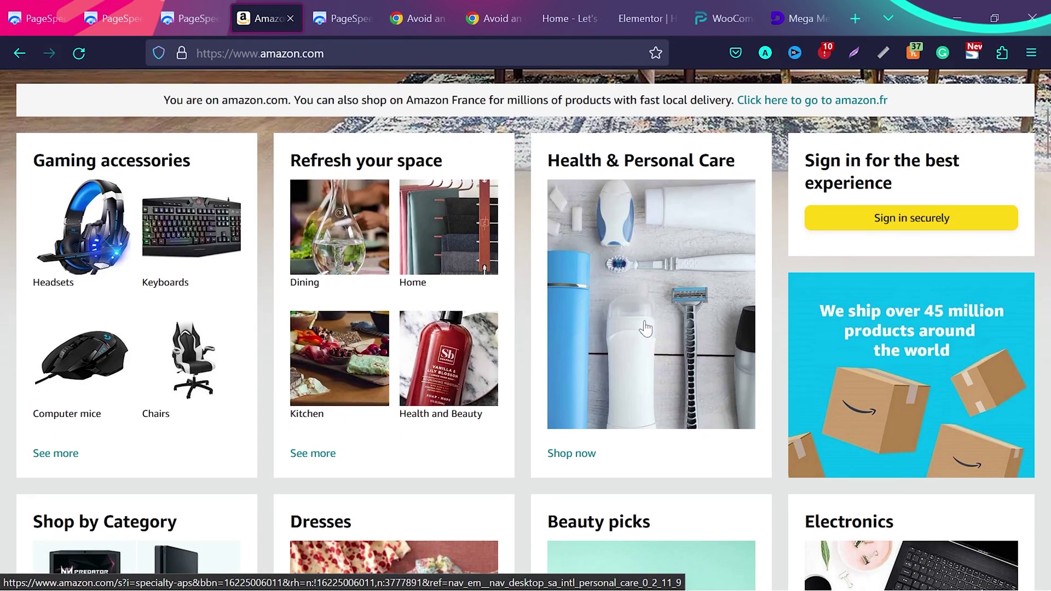
scroll(646, 327, "down", 3)
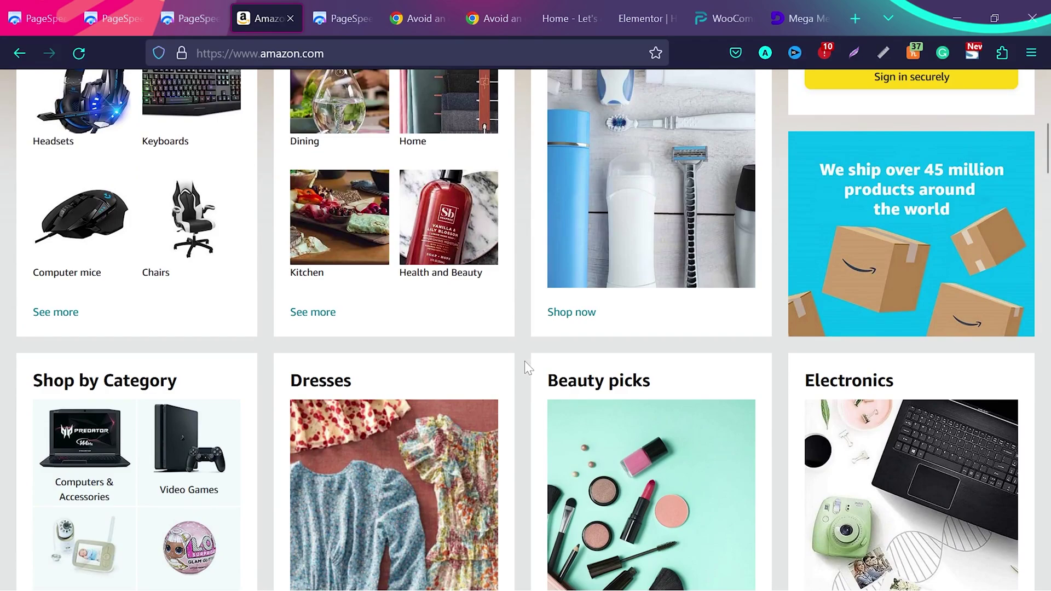
scroll(524, 360, "up", 8)
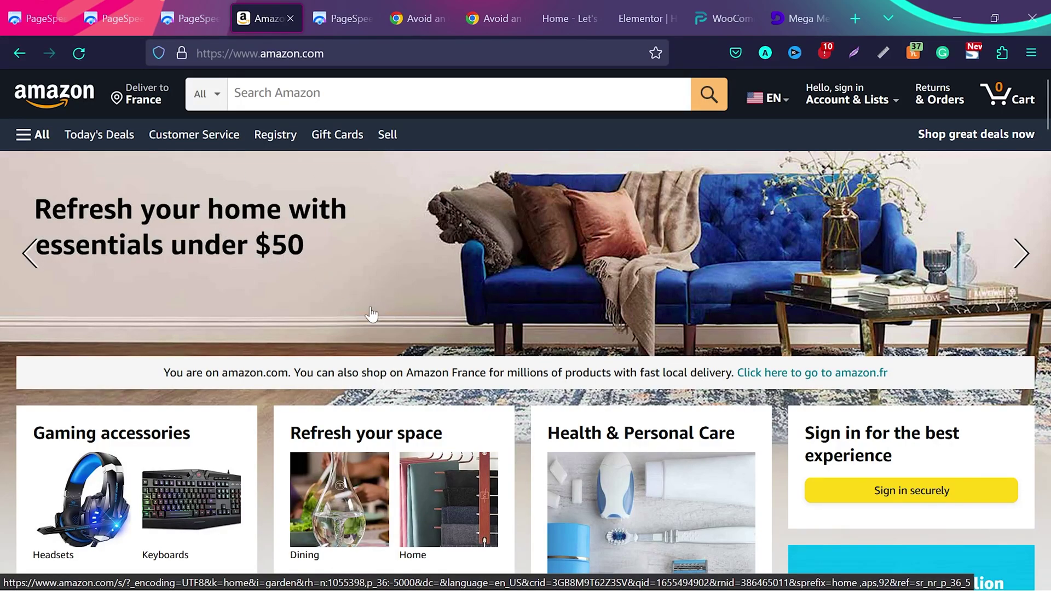
left_click(345, 19)
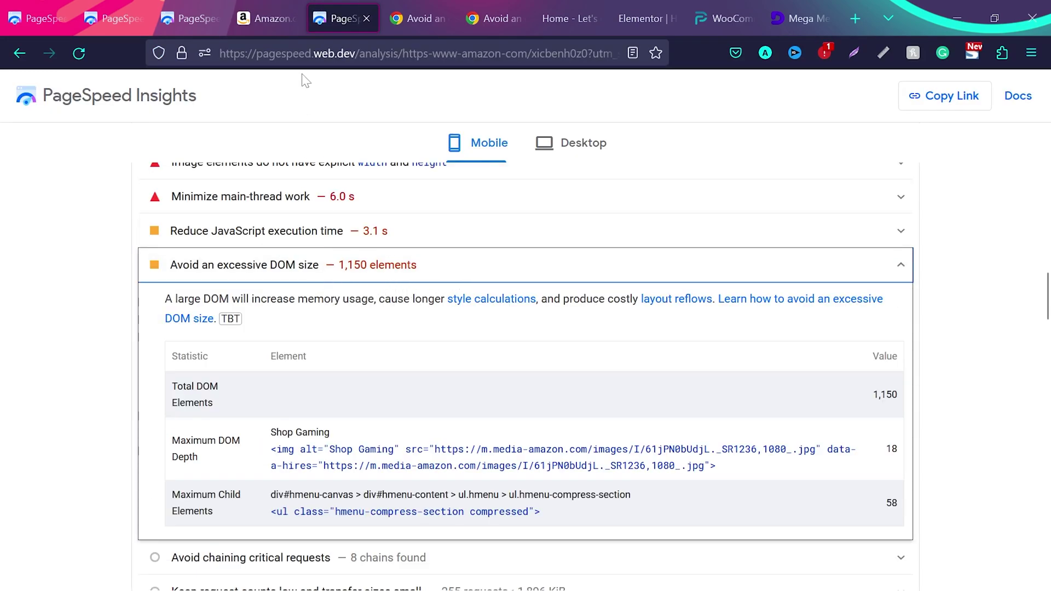
left_click(265, 18)
scroll(446, 455, "down", 6)
scroll(446, 453, "down", 5)
scroll(447, 454, "up", 10)
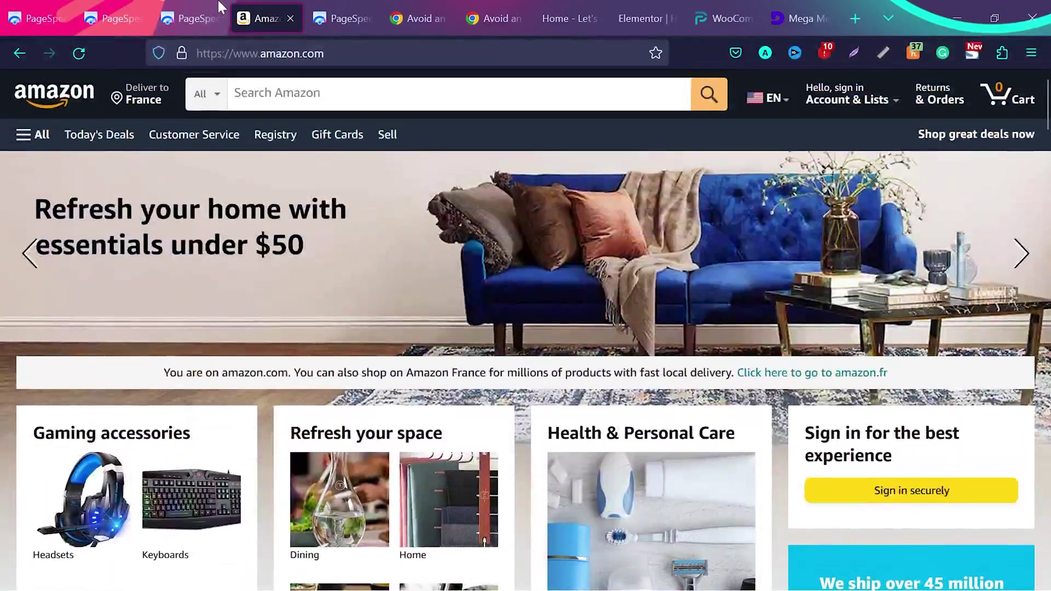
Read the Chrome docs DOM size guidance (warn above ~800, error above ~1,400 nodes), then return to the amazon.com audit.
left_click(418, 18)
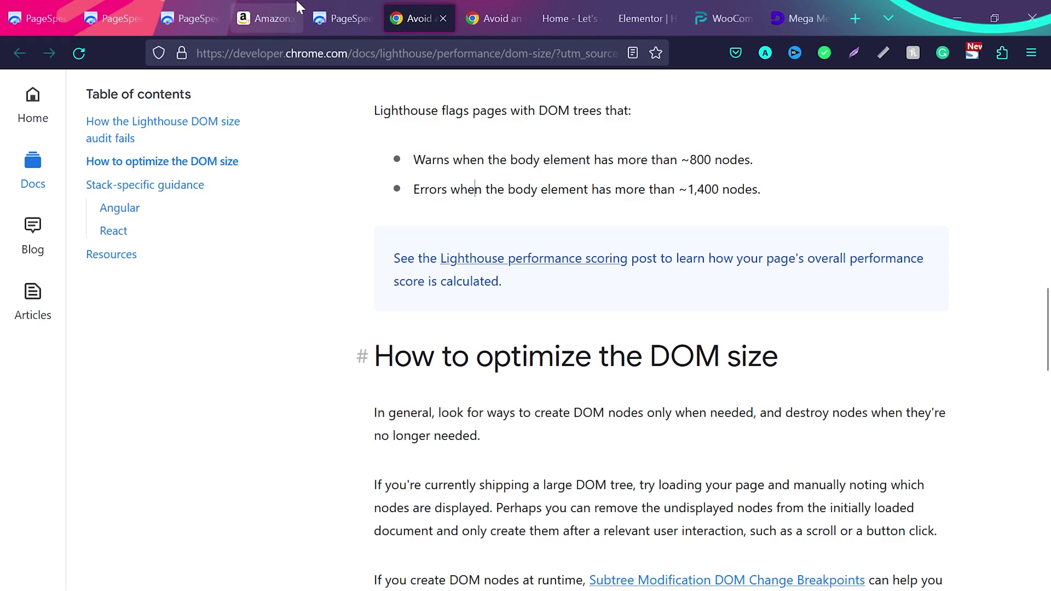
left_click(332, 3)
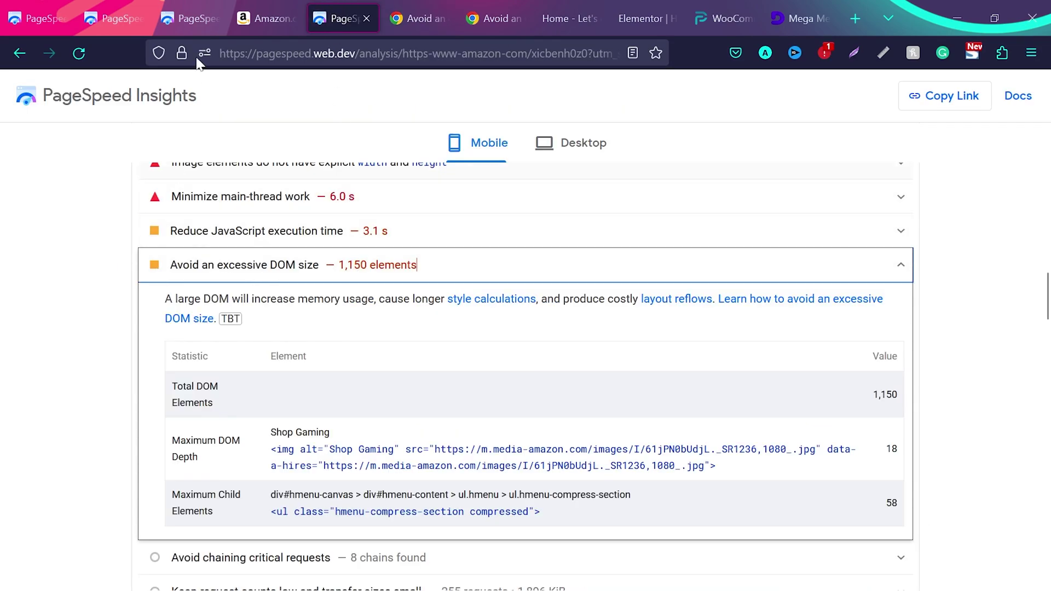
Show the Desktop results of the letscreateyourwebsite PageSpeed report.
left_click(113, 19)
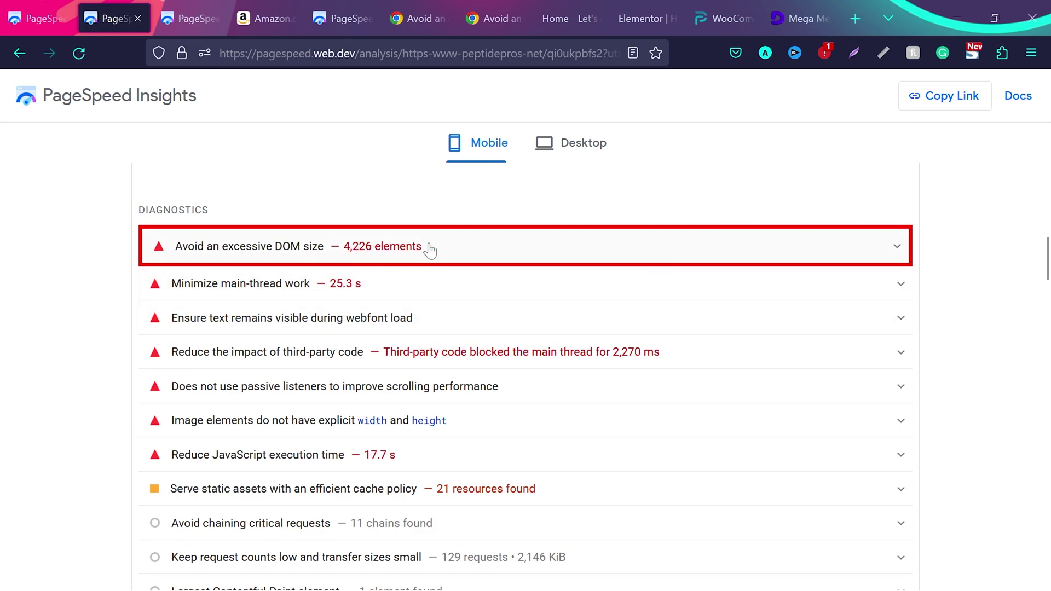
key("ctrl+shift+Tab")
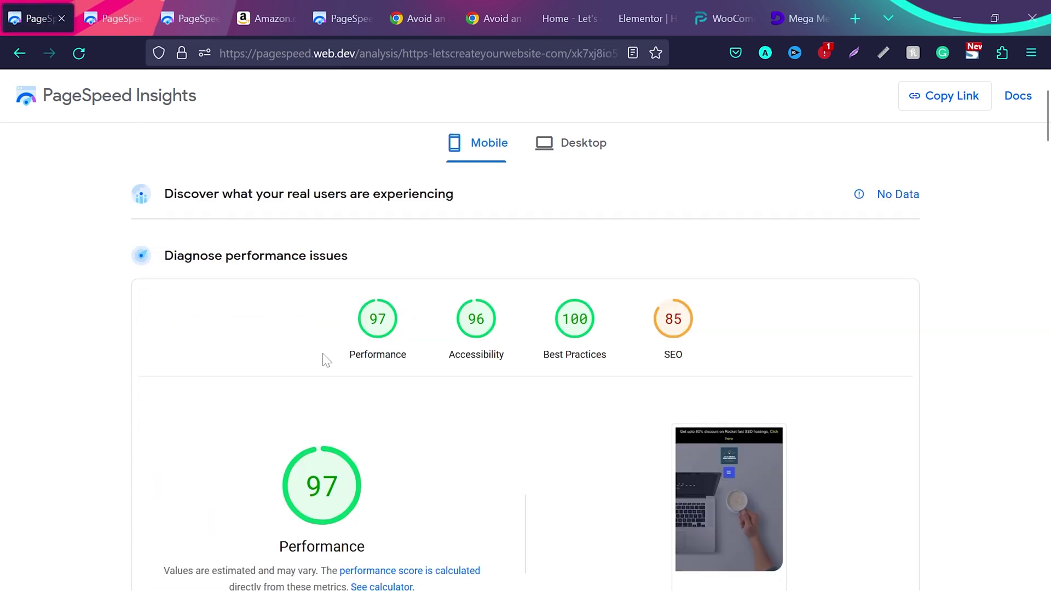
scroll(323, 359, "down", 1)
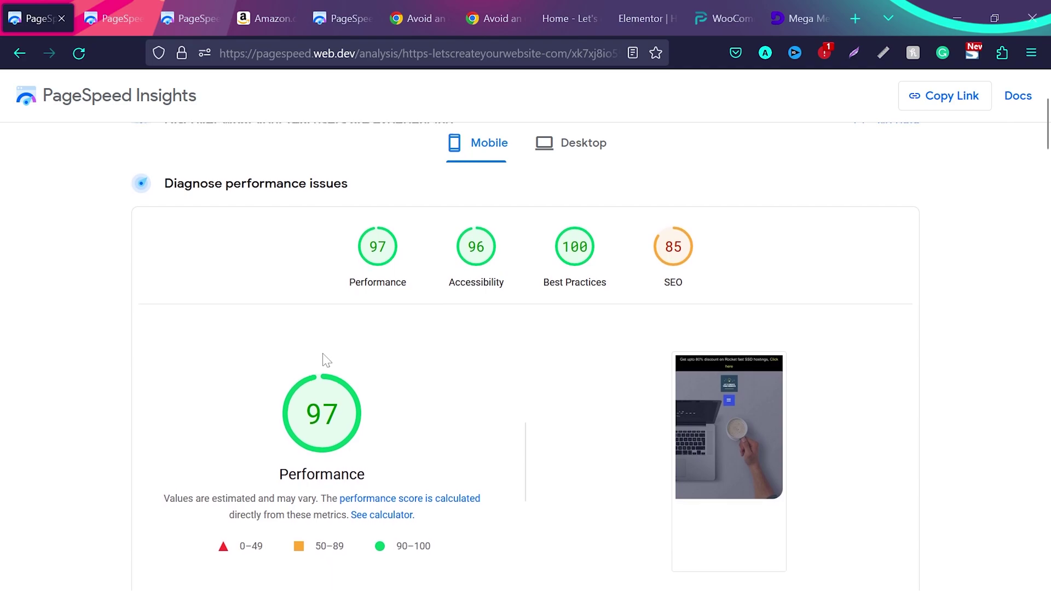
scroll(327, 360, "down", 1)
left_click(601, 141)
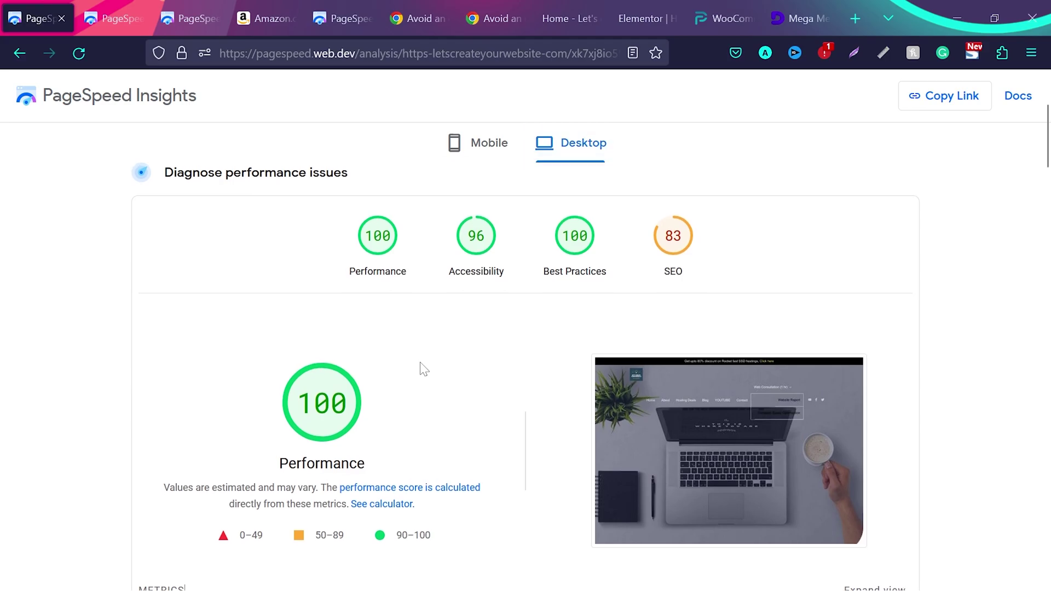
Expand Passed Audits to find the 681-element DOM size, then return to the peptidepros report.
scroll(424, 369, "down", 10)
scroll(419, 361, "down", 10)
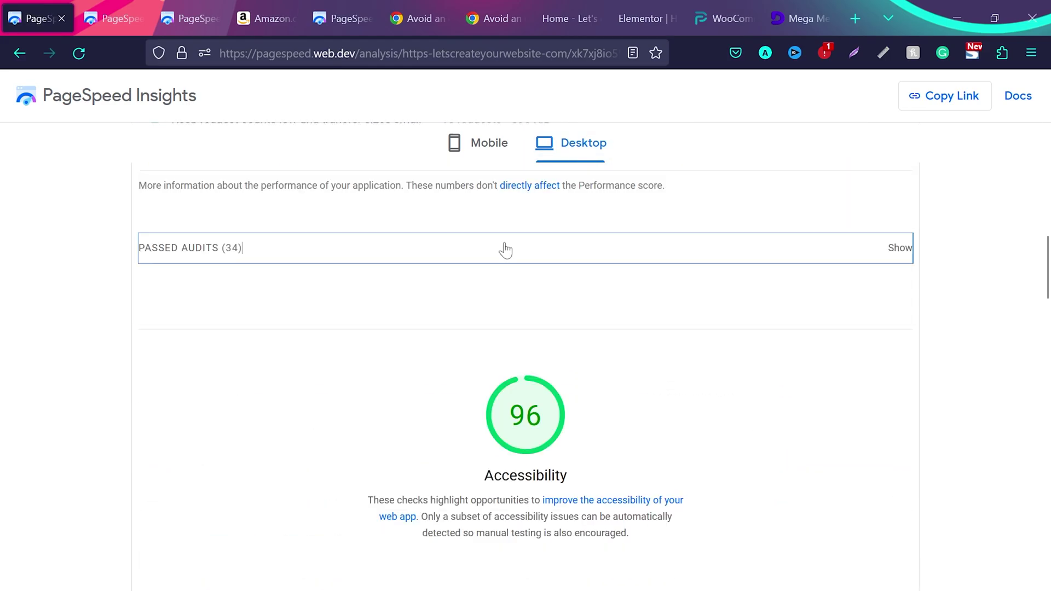
left_click(499, 248)
scroll(404, 345, "down", 8)
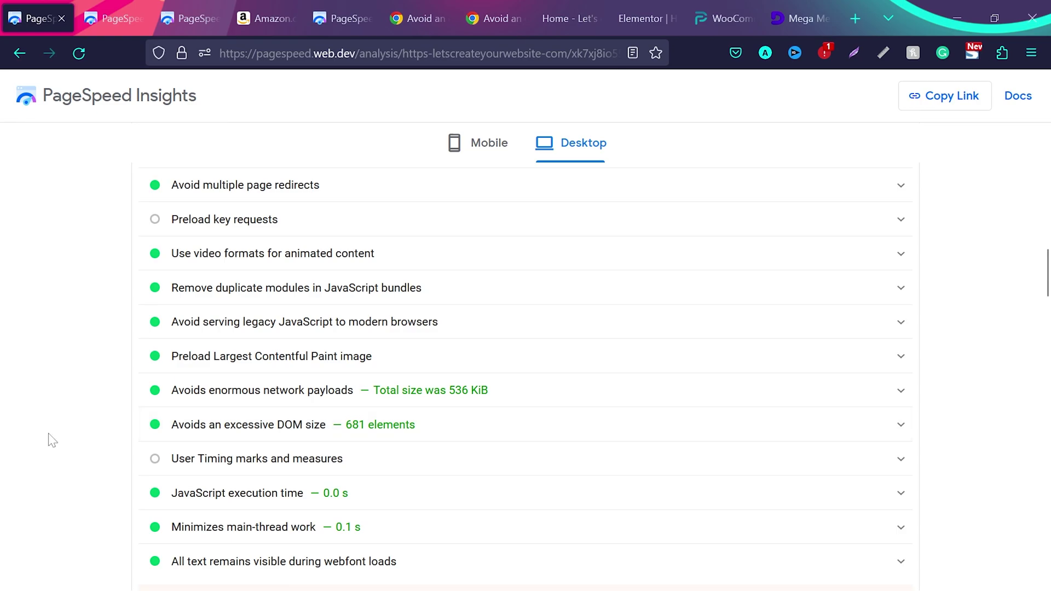
key("ctrl+Tab")
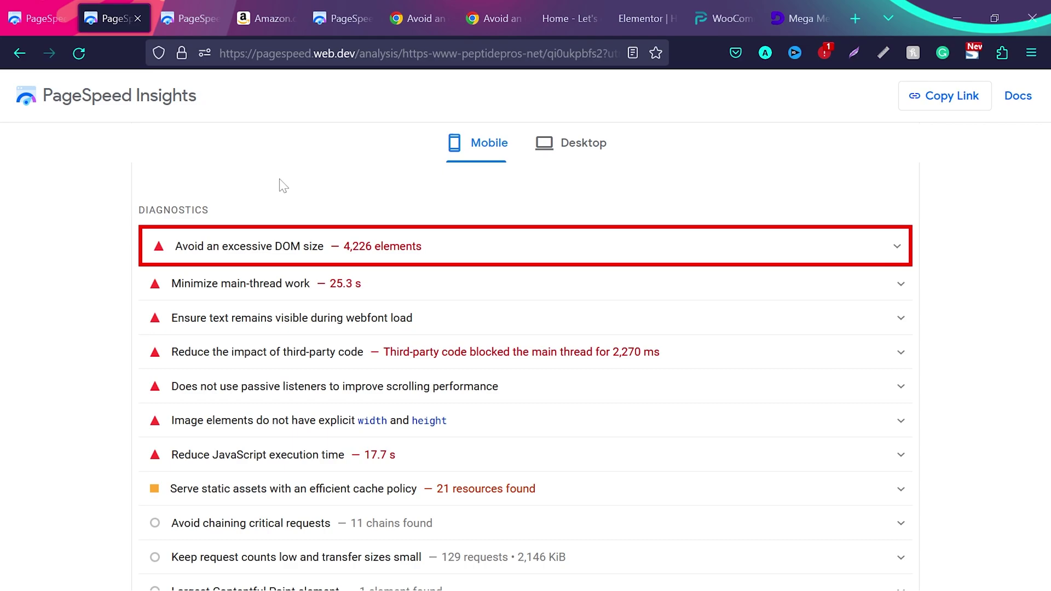
Scroll the amazon.com report's DOM size table, then switch to the peptidepros.net report showing 4,226 elements.
left_click(280, 7)
key("ctrl+Tab")
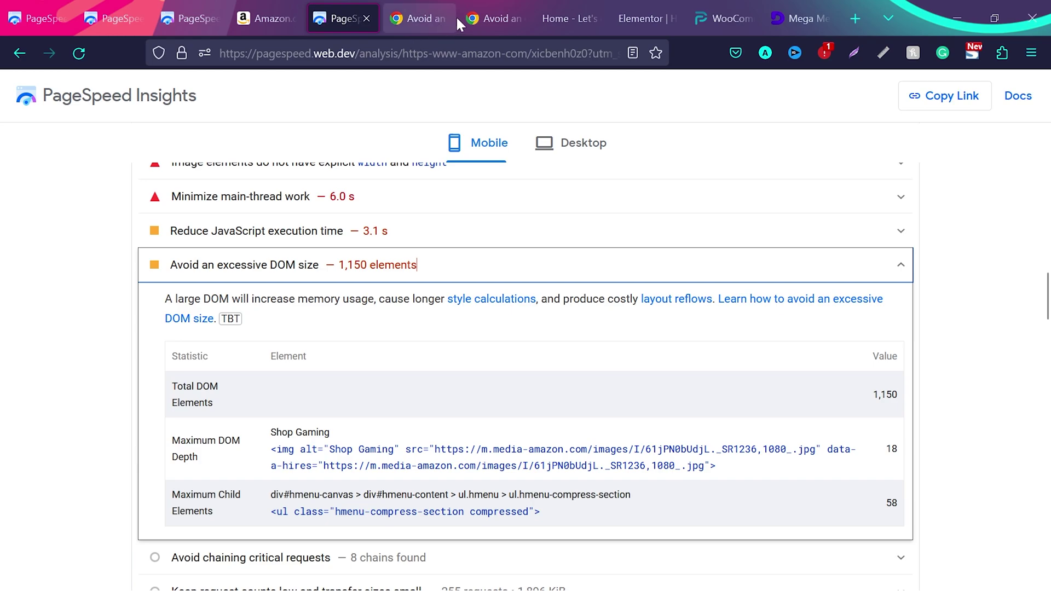
scroll(517, 386, "down", 1)
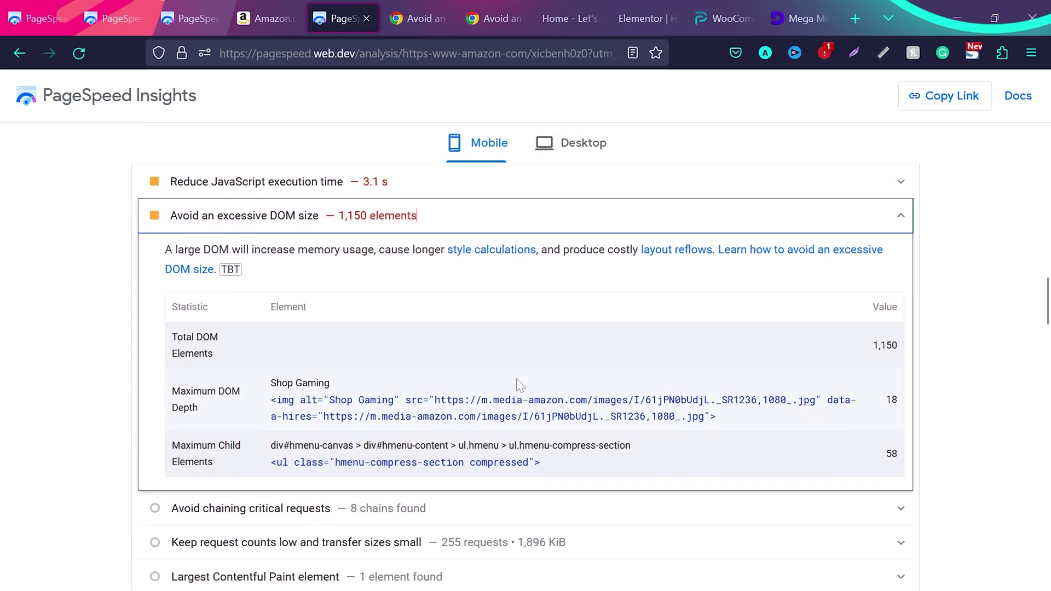
scroll(516, 380, "down", 1)
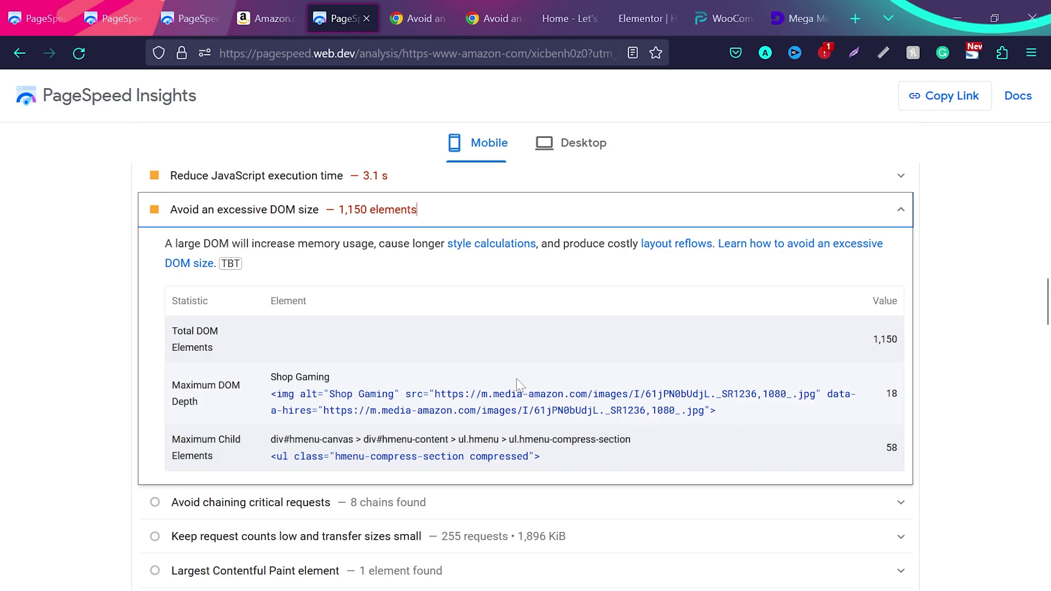
key("ctrl+2")
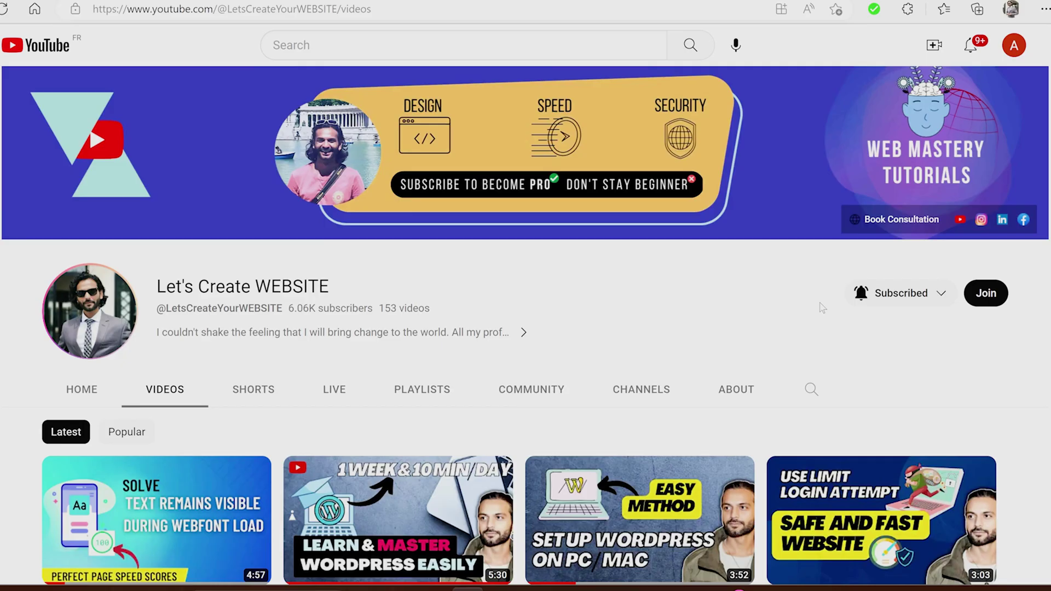
Browse the Let's Create WEBSITE Videos page, then list its Live Stream Every Wednesday recordings under LIVE.
scroll(819, 307, "down", 5)
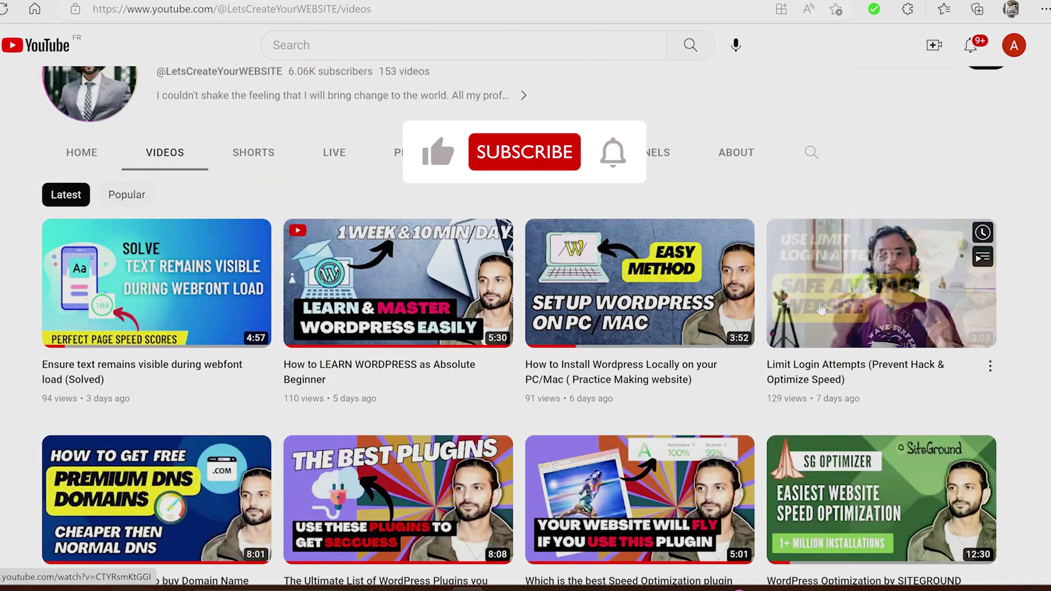
scroll(820, 308, "down", 5)
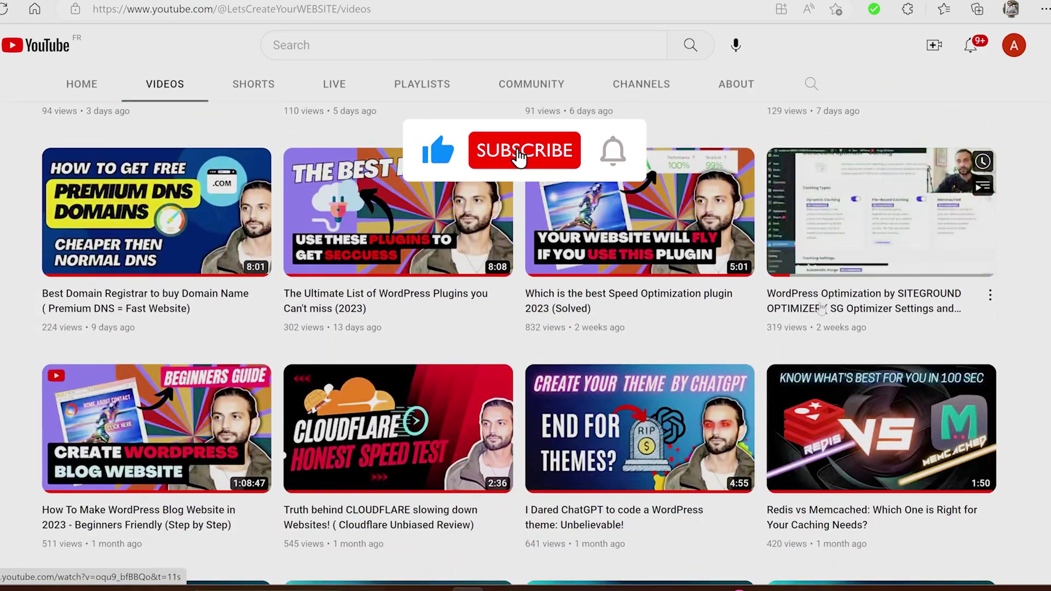
scroll(820, 307, "down", 8)
scroll(820, 307, "down", 8)
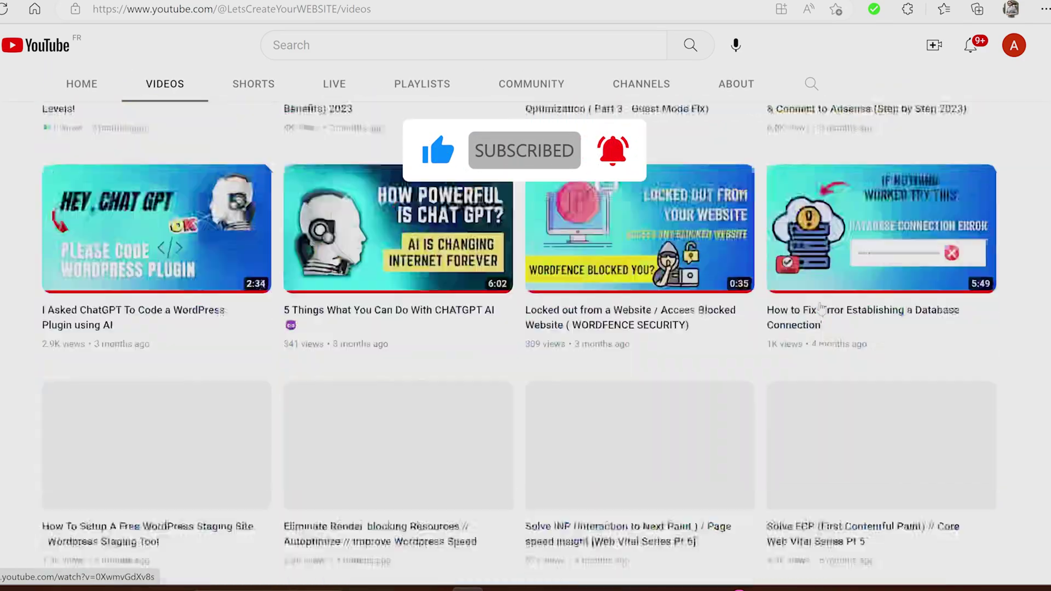
scroll(819, 308, "down", 3)
scroll(820, 307, "down", 5)
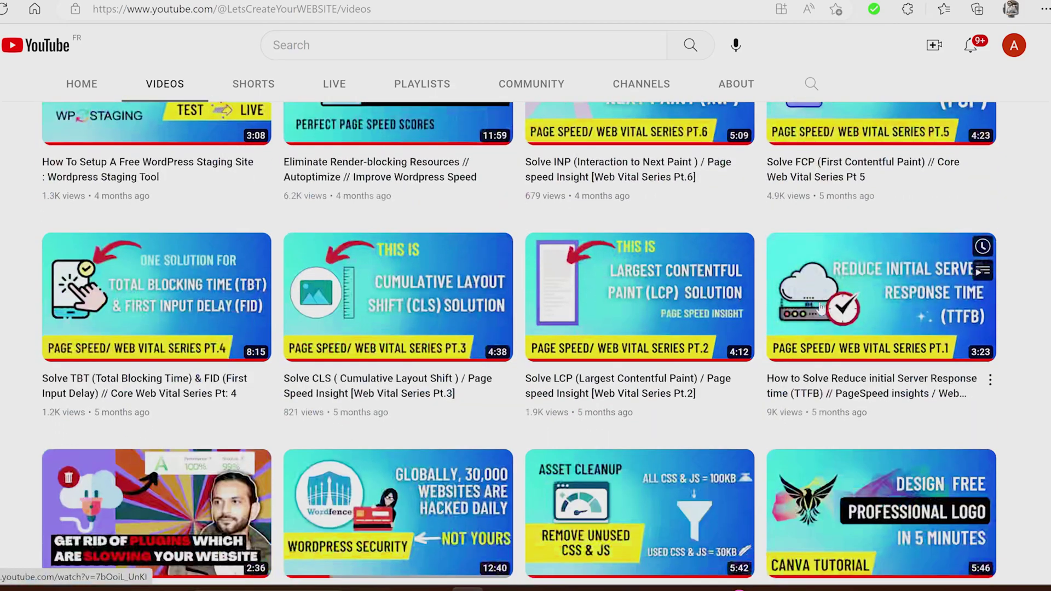
scroll(821, 309, "down", 5)
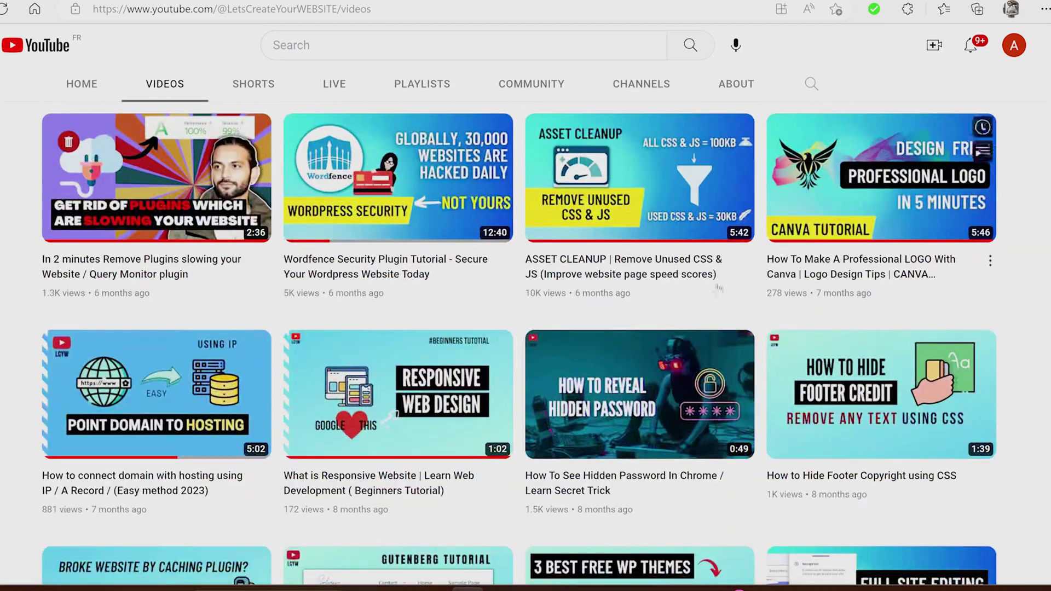
left_click(334, 86)
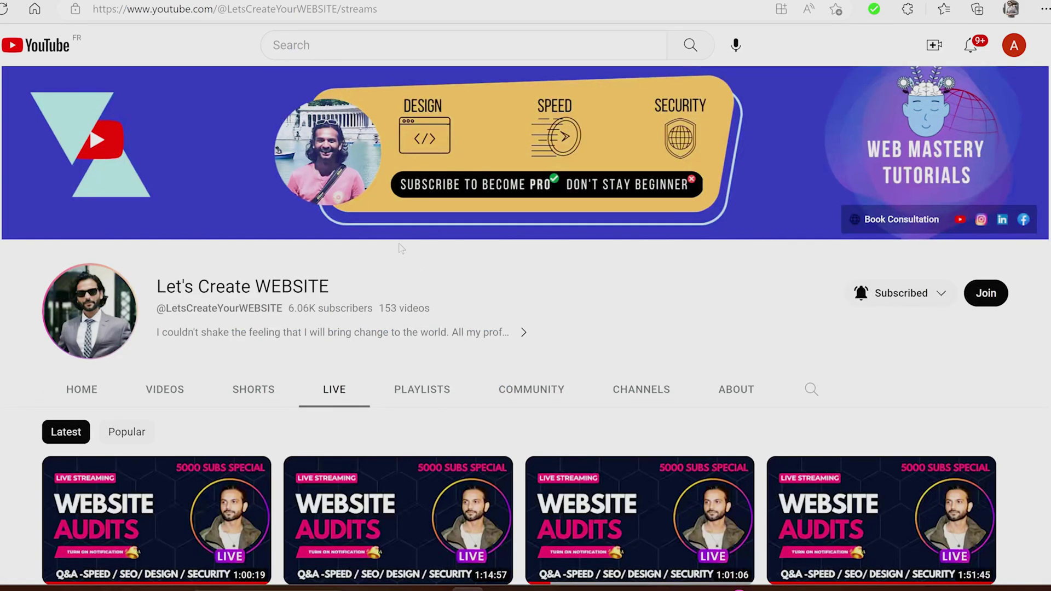
scroll(412, 272, "down", 4)
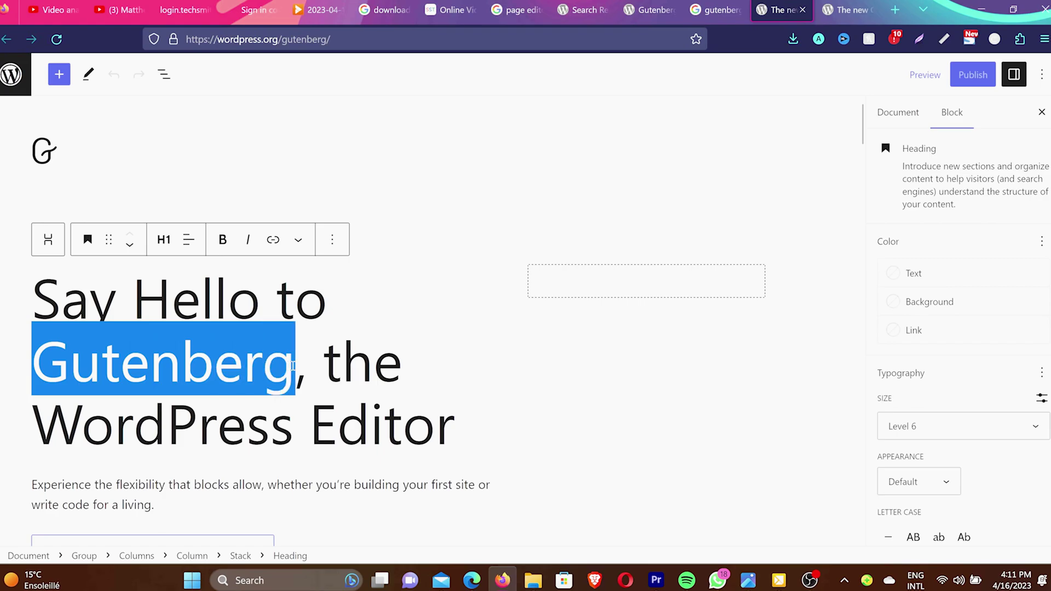
scroll(610, 385, "down", 6)
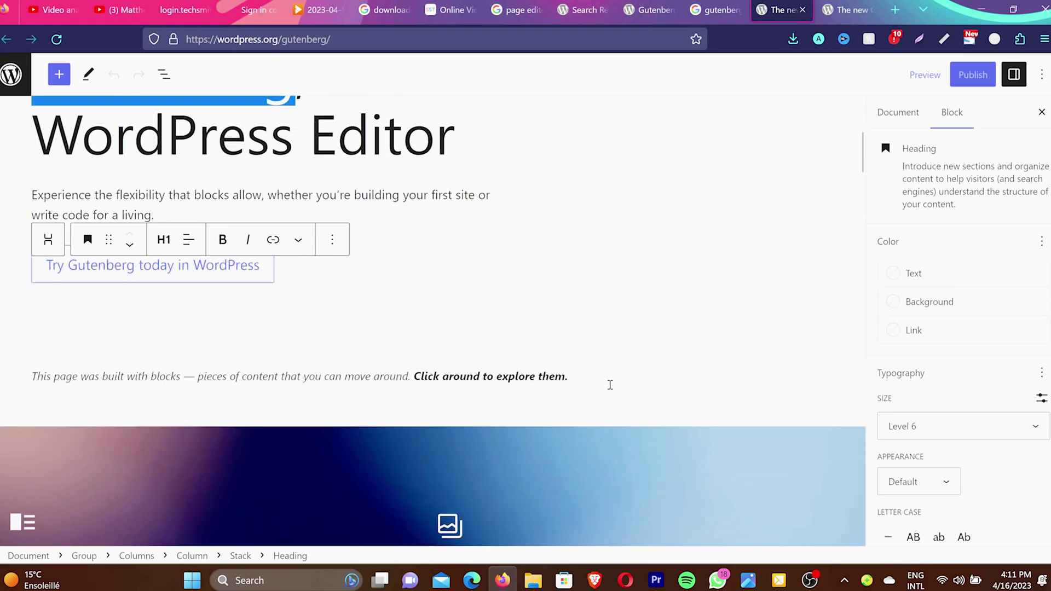
scroll(609, 385, "down", 4)
scroll(609, 385, "down", 4)
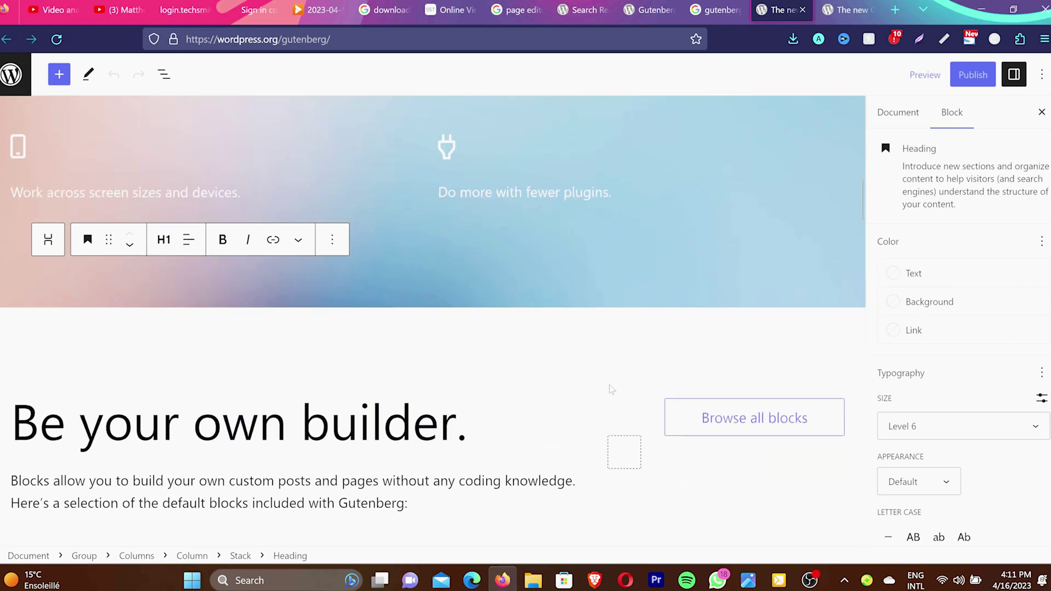
scroll(609, 385, "down", 1)
left_click_drag(485, 323, 12, 335)
scroll(263, 401, "down", 7)
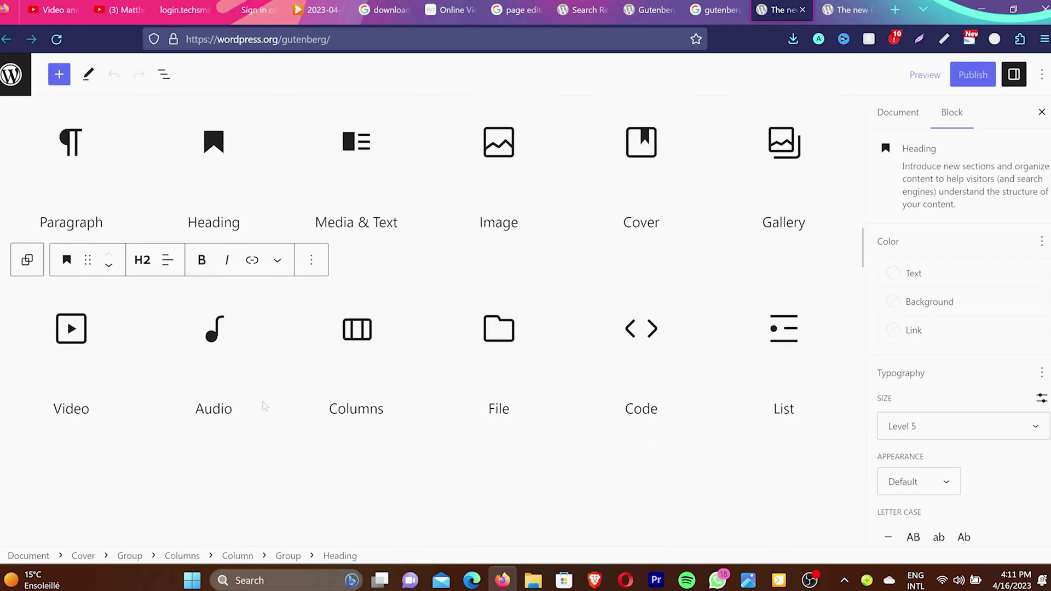
scroll(264, 402, "down", 15)
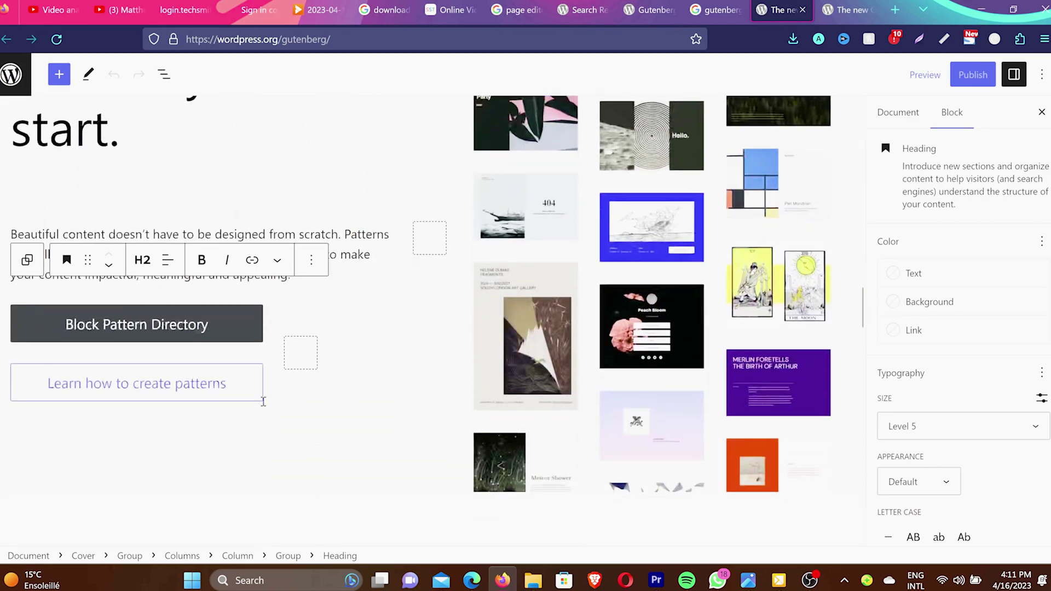
scroll(263, 401, "down", 3)
scroll(263, 402, "down", 5)
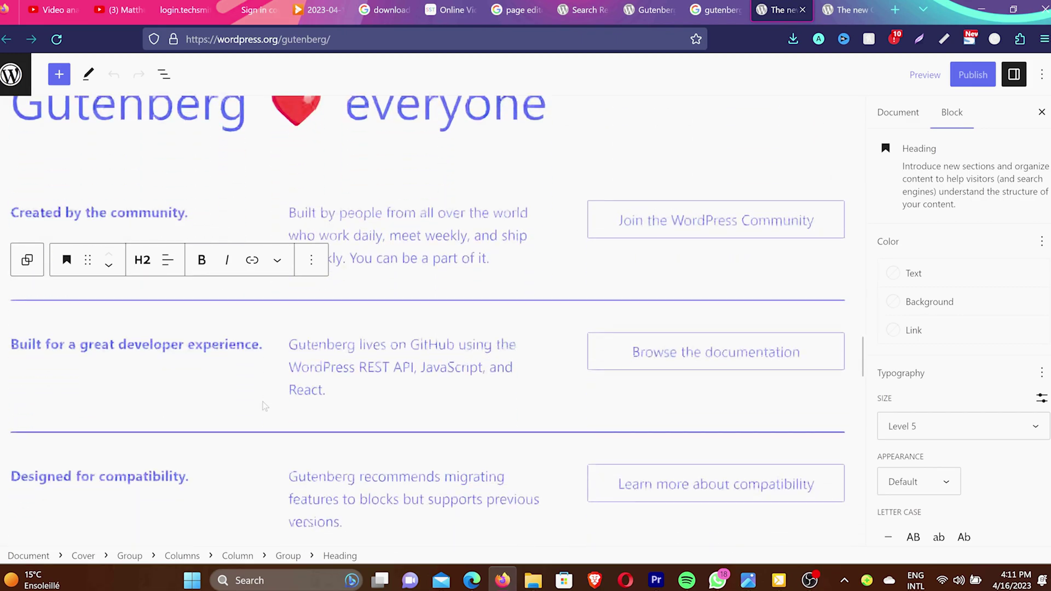
scroll(263, 405, "down", 5)
Add a heading reading 'SPRING COCKTAILS' to the green column.
left_click_drag(133, 129, 831, 222)
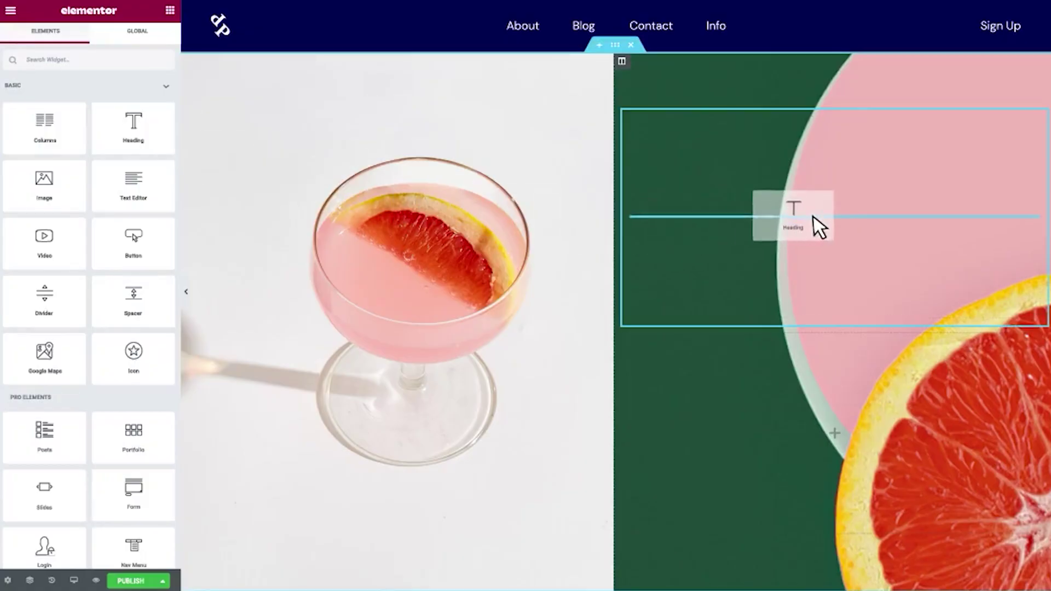
key("ctrl+a")
type("SPRING COCKTAILS")
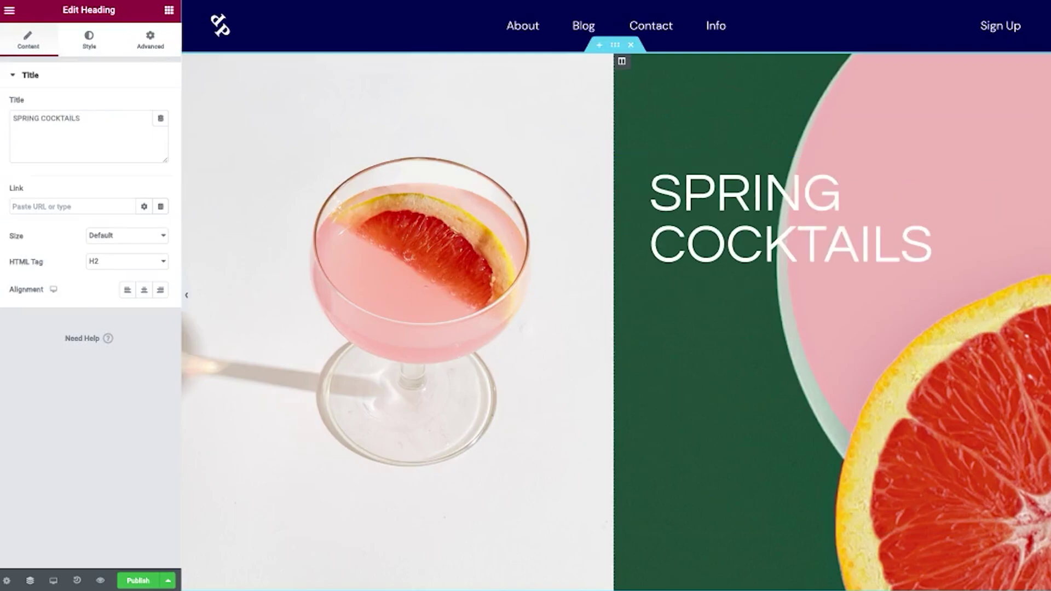
Add a 'Sunshine in a glass' text block and an APPLY NOW button beneath the heading.
left_click(169, 10)
left_click_drag(146, 197, 766, 290)
left_click_drag(157, 247, 823, 357)
left_click_drag(878, 384, 878, 383)
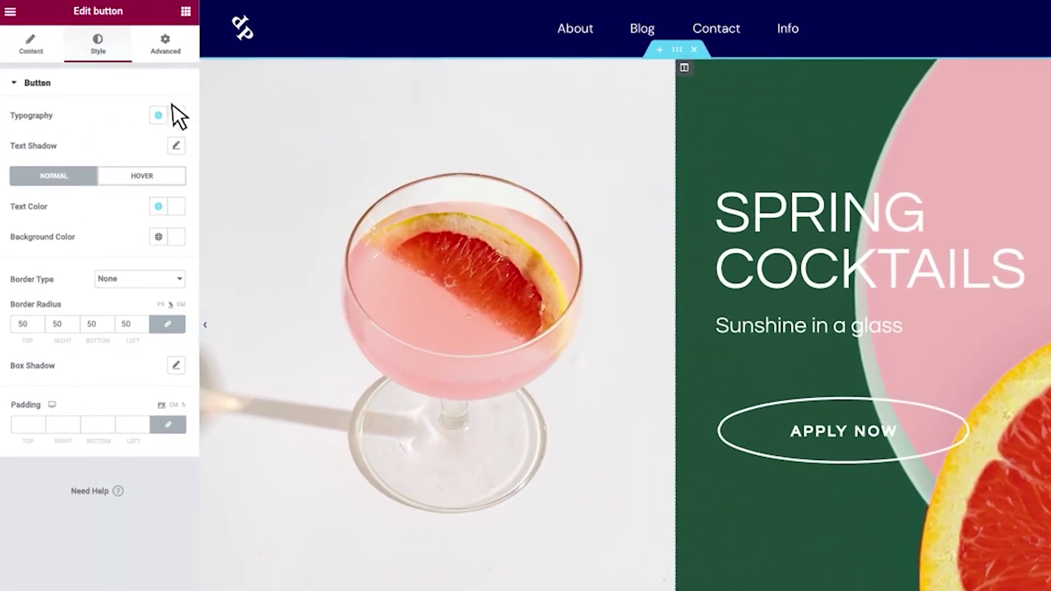
left_click(181, 10)
scroll(744, 531, "down", 10)
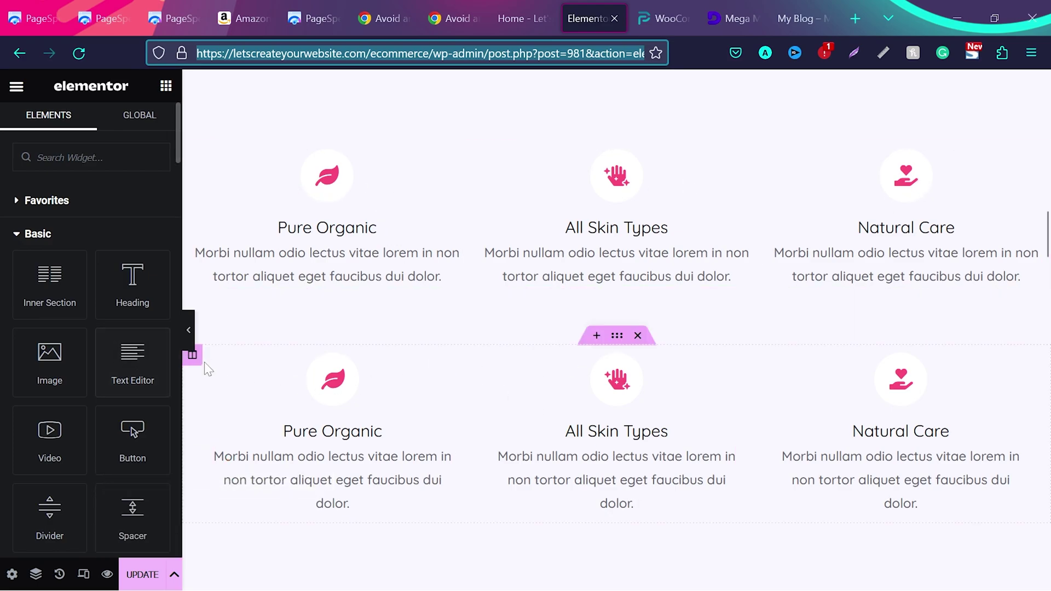
Widen the second-row Pure Organic box to 86% under Advanced, then shrink it back to 28%.
left_click(442, 362)
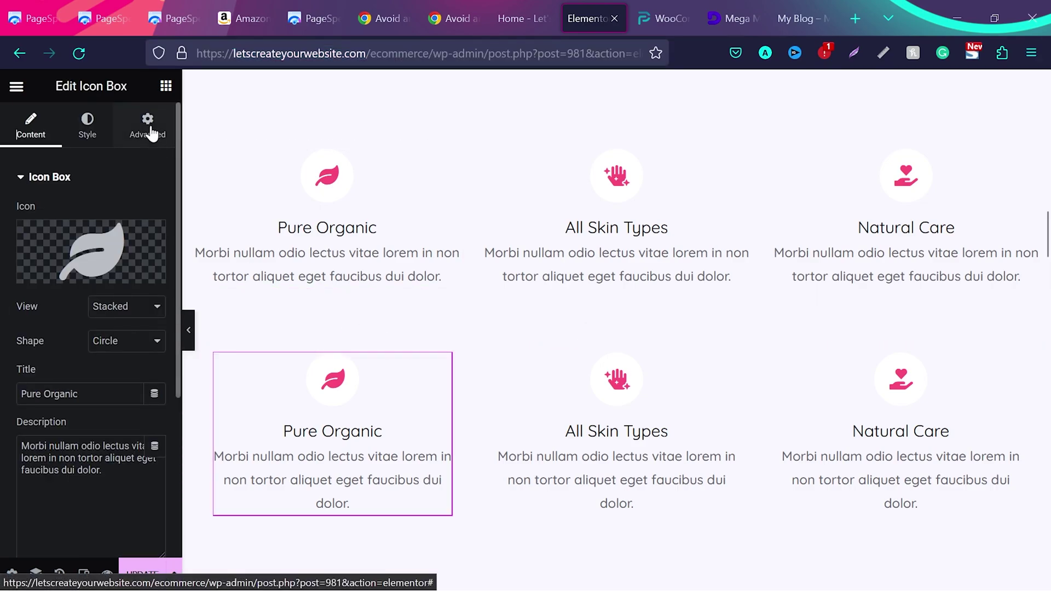
left_click(152, 132)
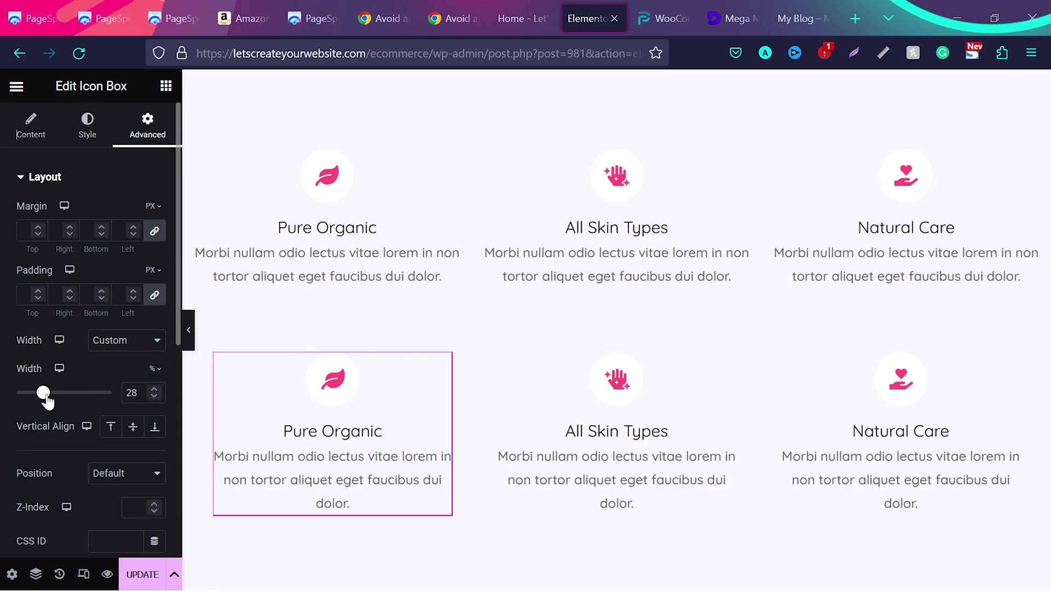
left_click_drag(43, 393, 100, 402)
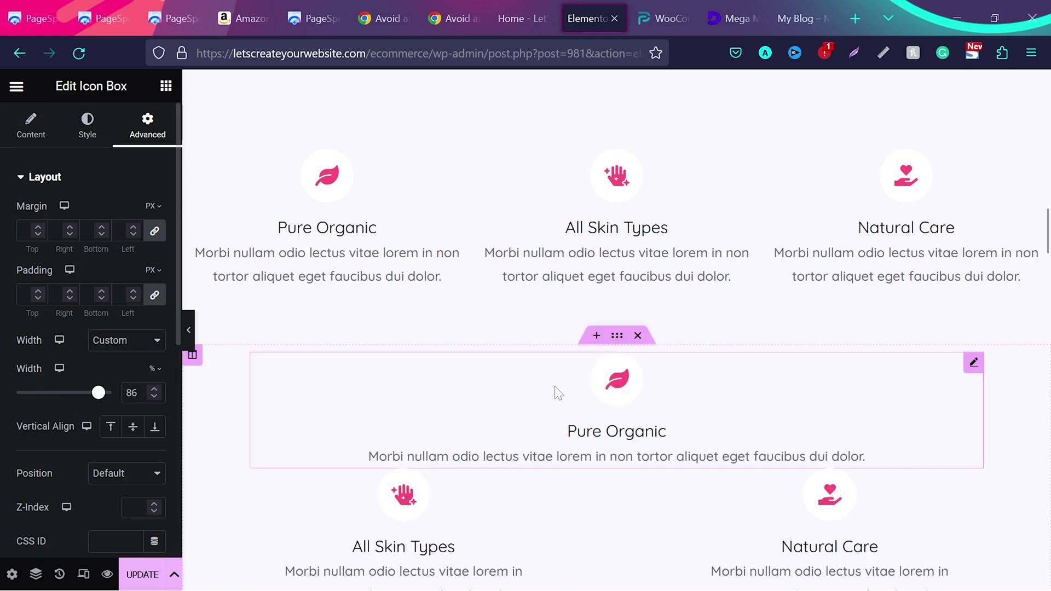
scroll(564, 394, "down", 1)
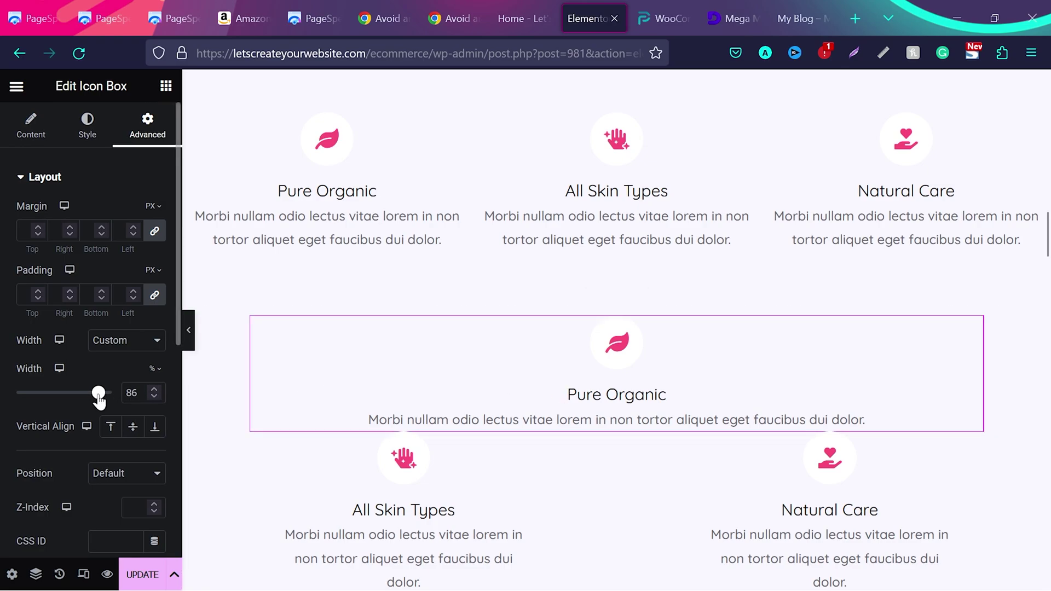
left_click_drag(98, 393, 43, 397)
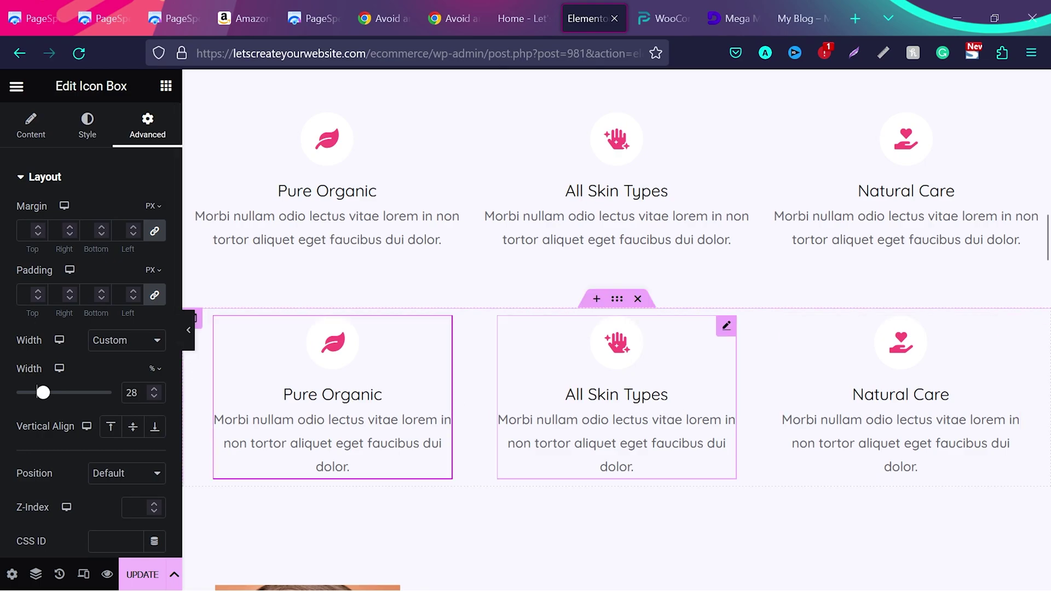
scroll(618, 445, "down", 10)
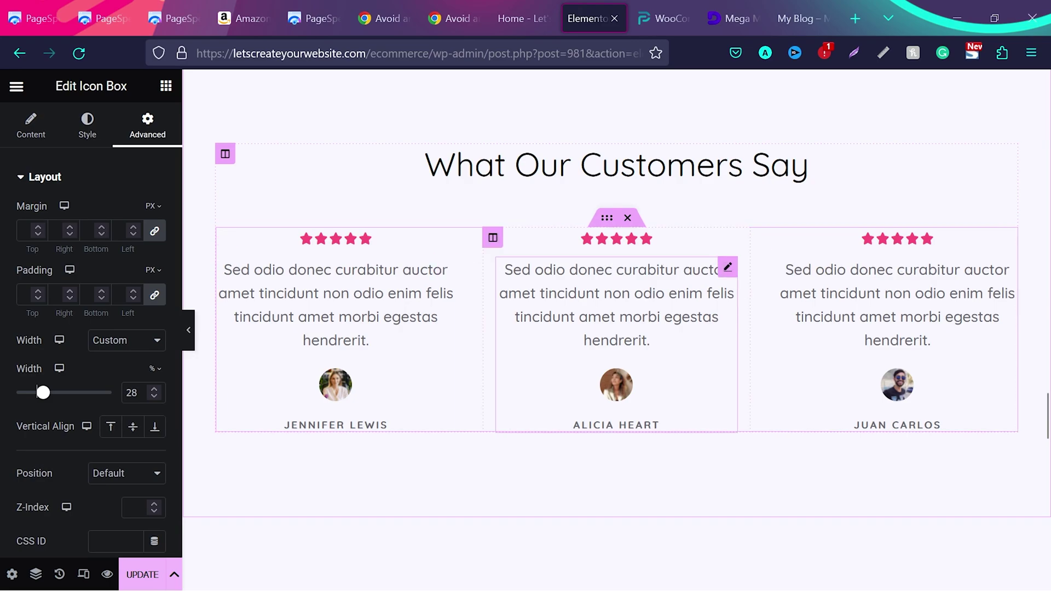
scroll(493, 287, "down", 5)
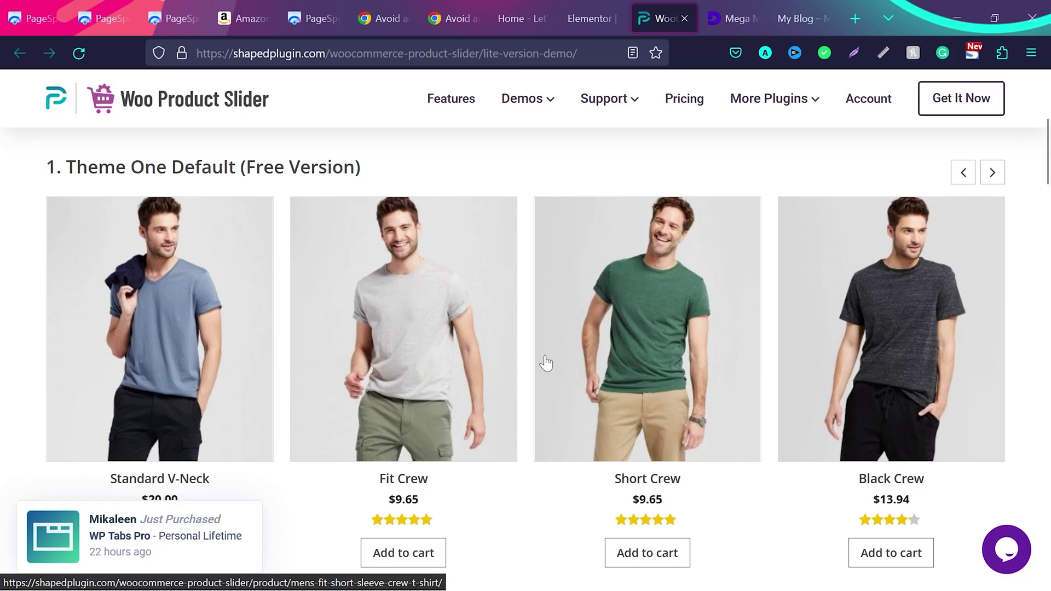
Cycle the Theme One Default slider's four slides: Smart Lorex, Glimper Bosex, Dorjibari Brand, Standard V-Neck.
scroll(546, 362, "down", 3)
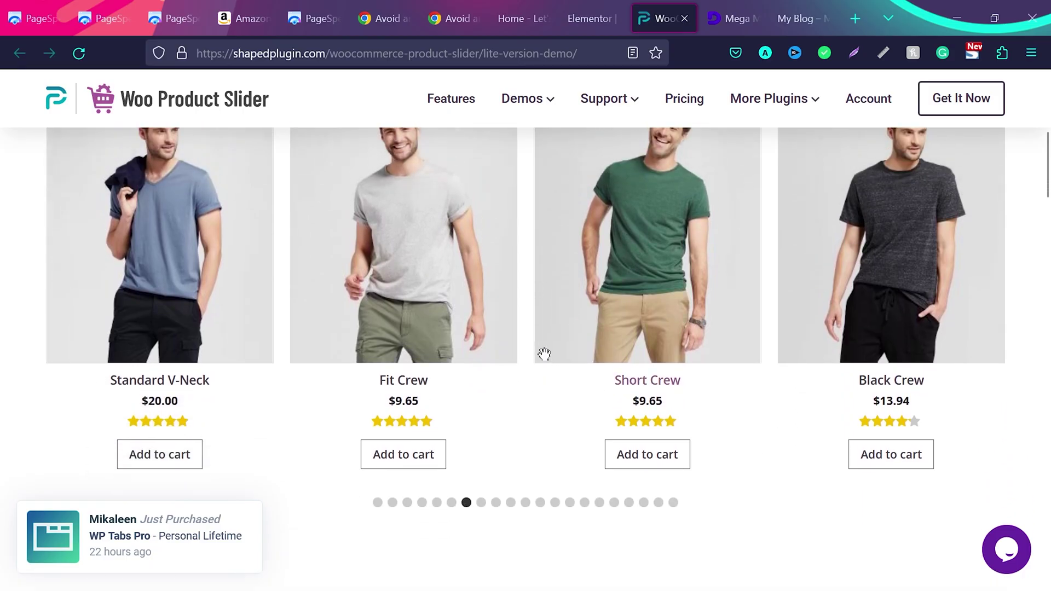
scroll(544, 355, "up", 1)
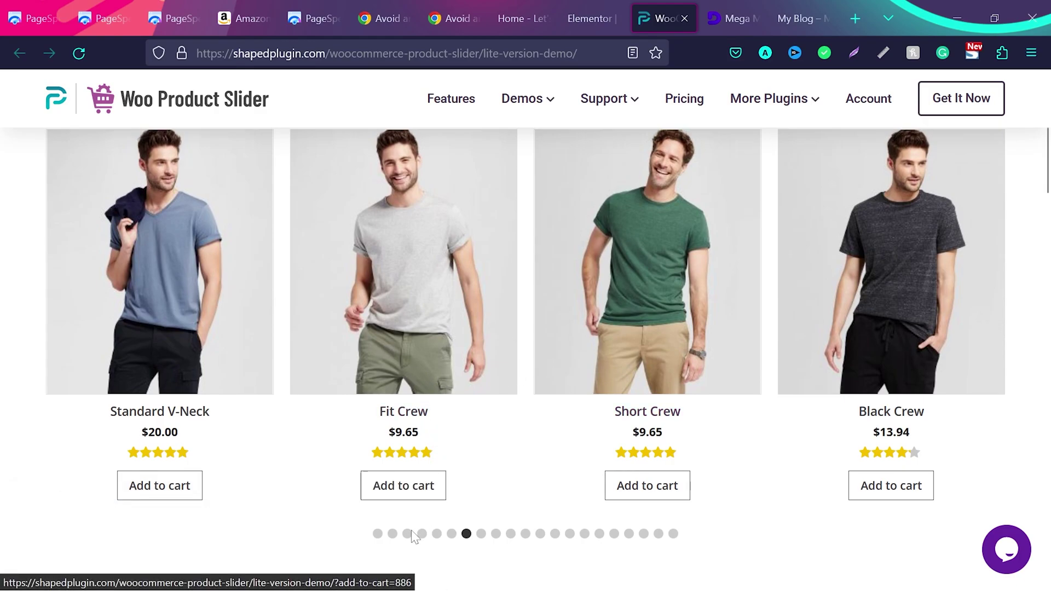
left_click(378, 534)
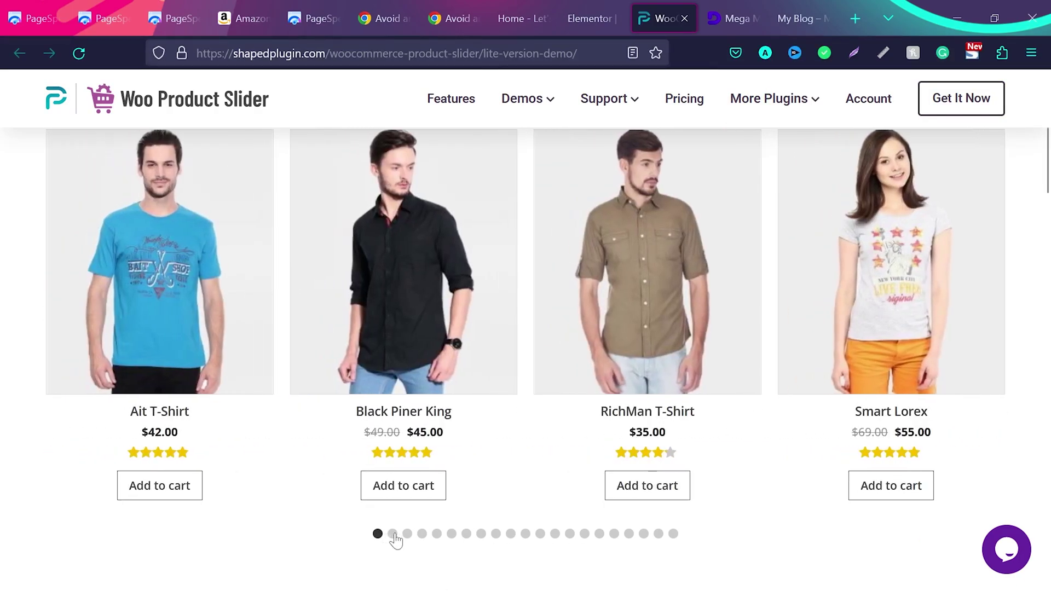
left_click(394, 535)
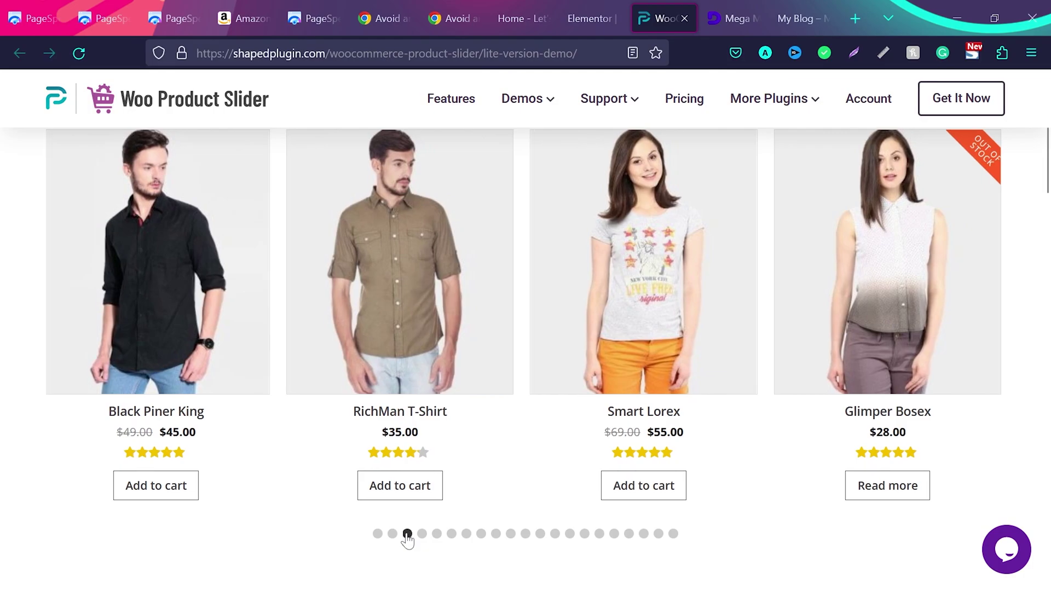
left_click(407, 534)
left_click(422, 535)
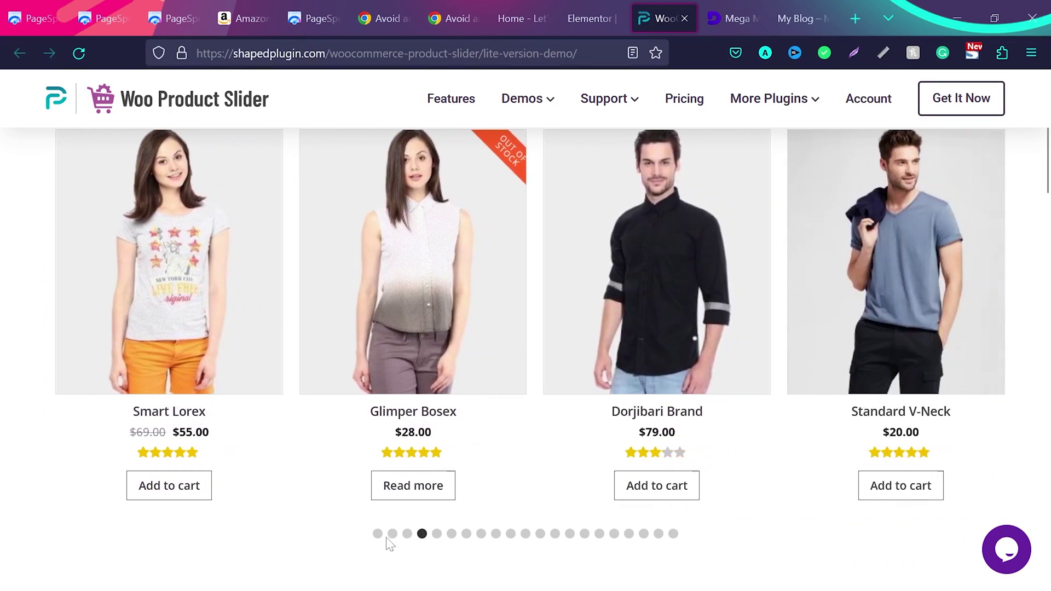
left_click(378, 535)
scroll(492, 438, "up", 1)
scroll(530, 426, "up", 1)
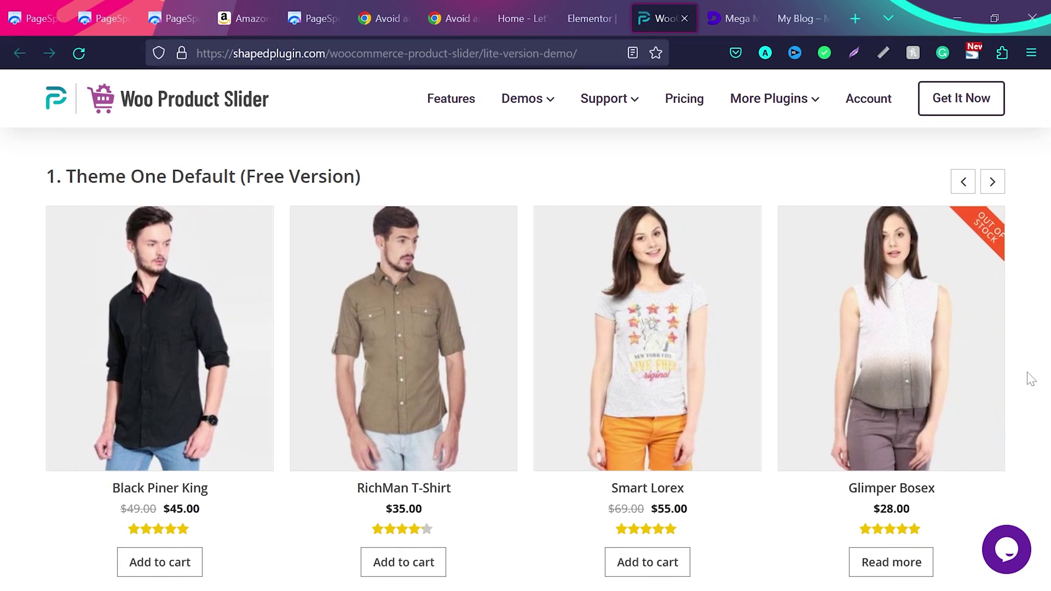
scroll(1032, 379, "down", 1)
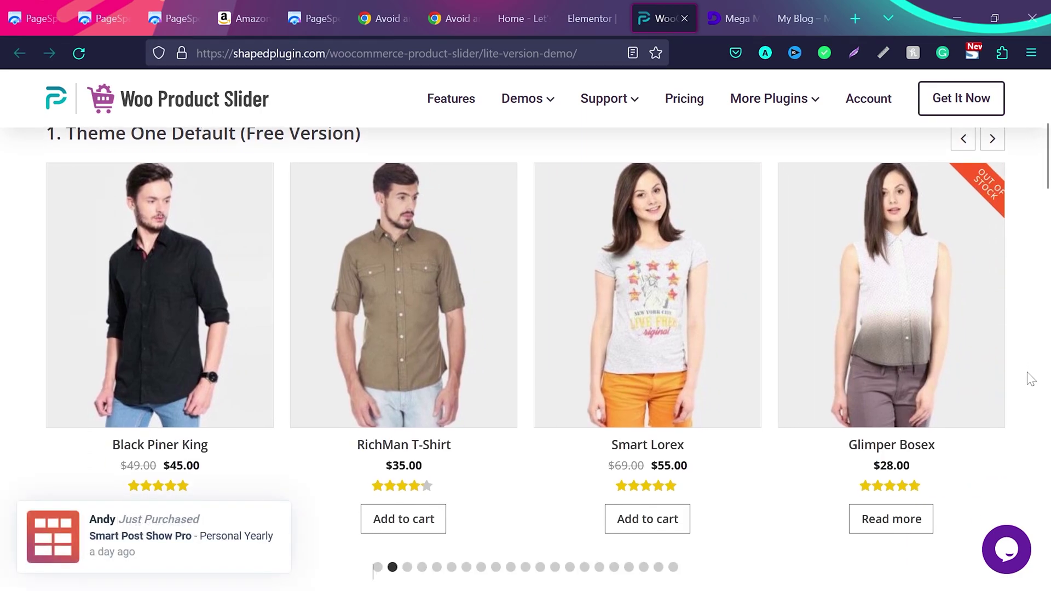
scroll(1031, 379, "up", 1)
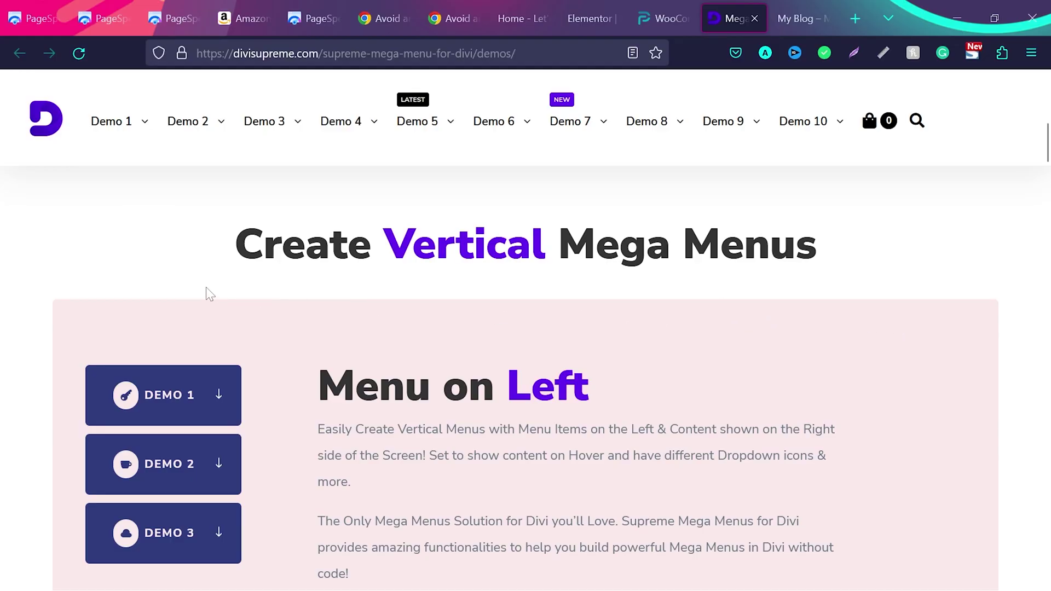
Preview the Demo 1–7 mega menus, ending on Demo 1 with App Integration, Workload and Automation.
scroll(708, 270, "down", 2)
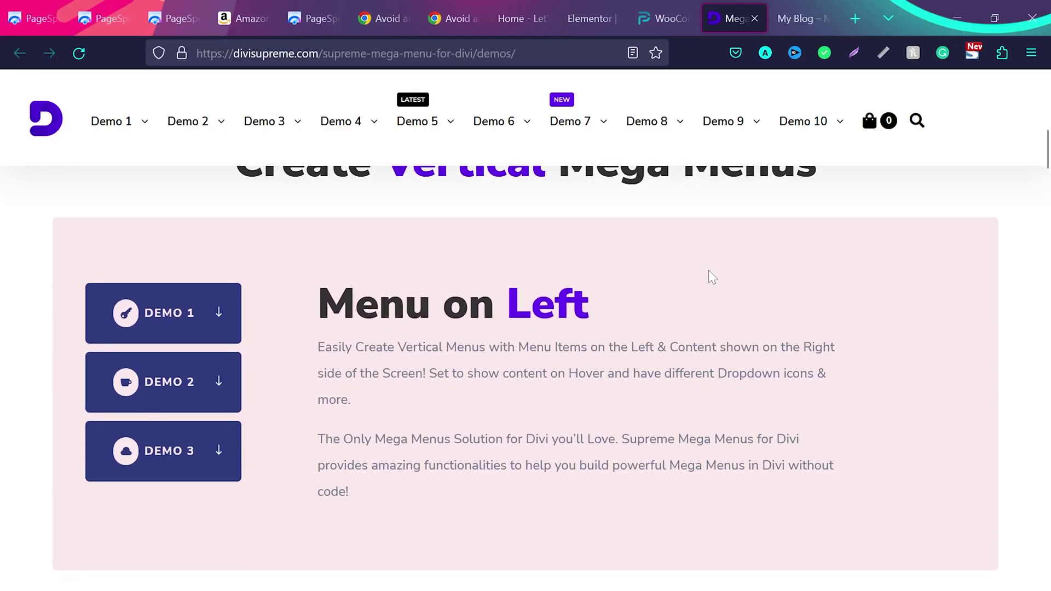
scroll(708, 270, "up", 2)
mouse_move(141, 127)
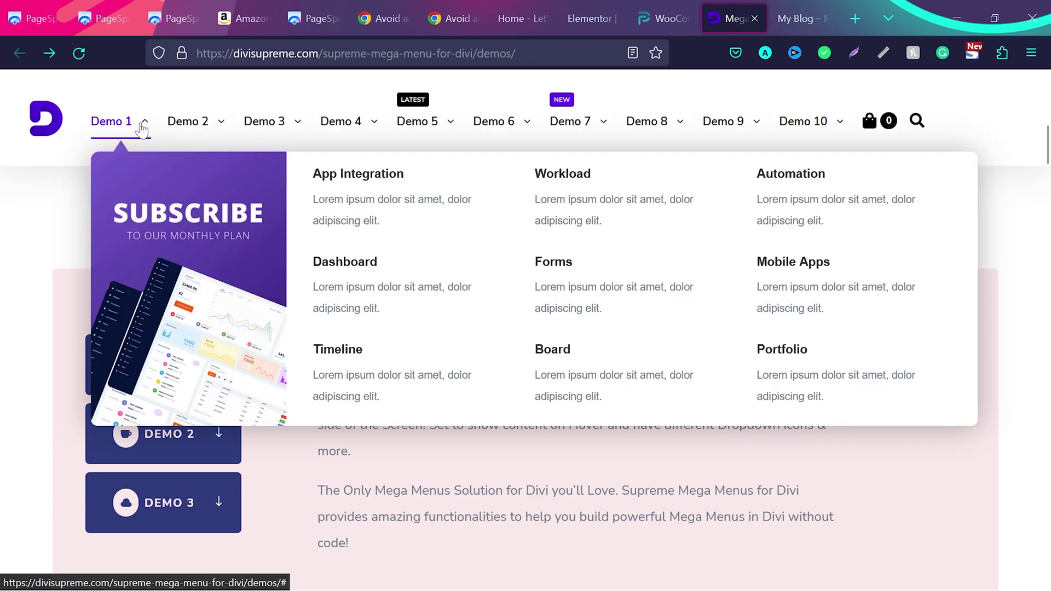
mouse_move(193, 127)
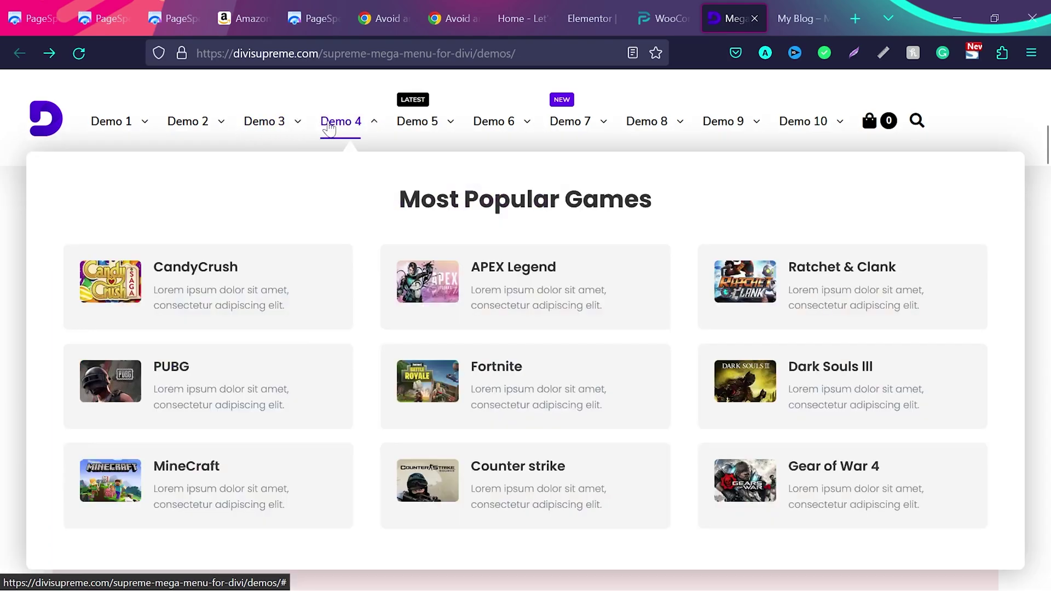
mouse_move(426, 131)
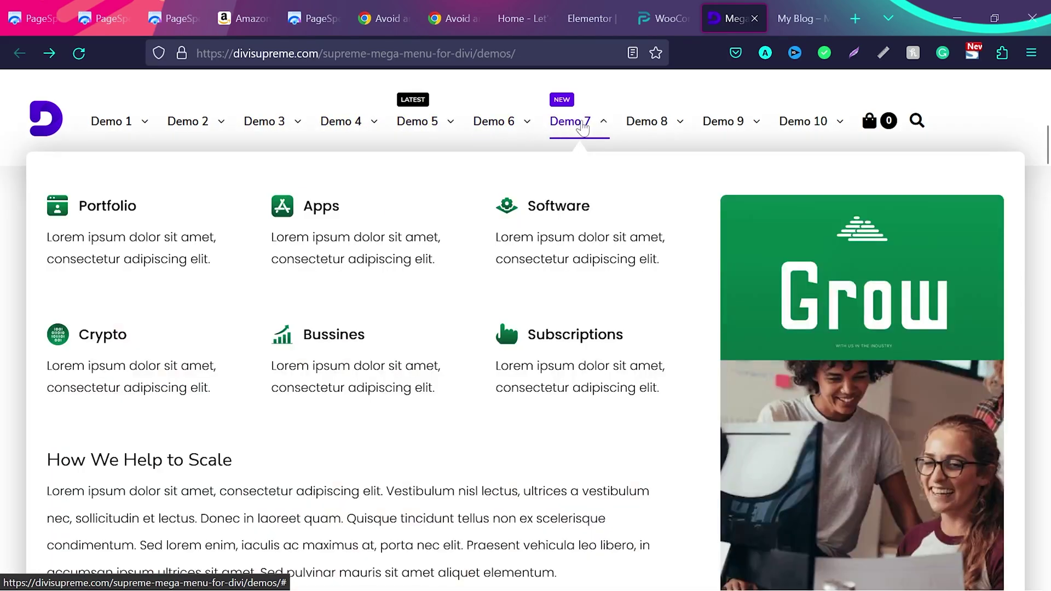
mouse_move(490, 137)
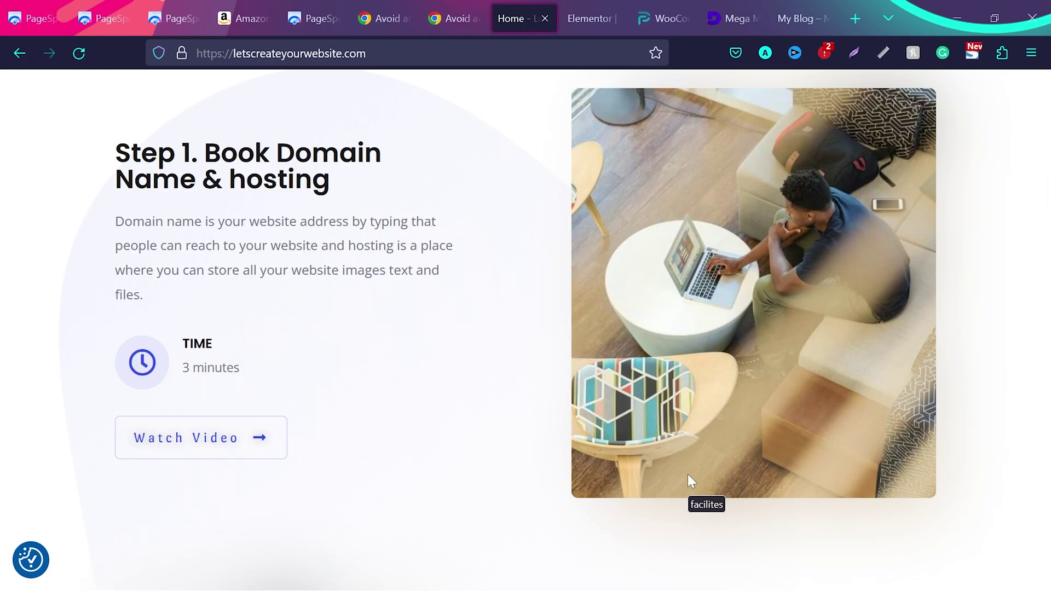
Scroll the letscreateyourwebsite.com homepage from 'Book Domain Name & hosting' through Step 4.
scroll(687, 474, "down", 6)
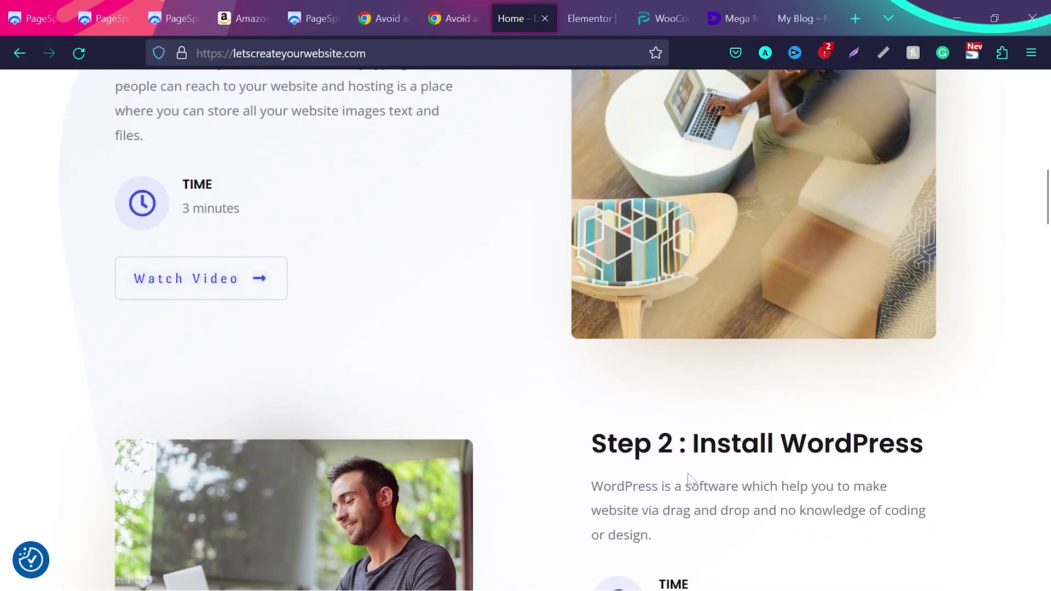
scroll(689, 480, "down", 1)
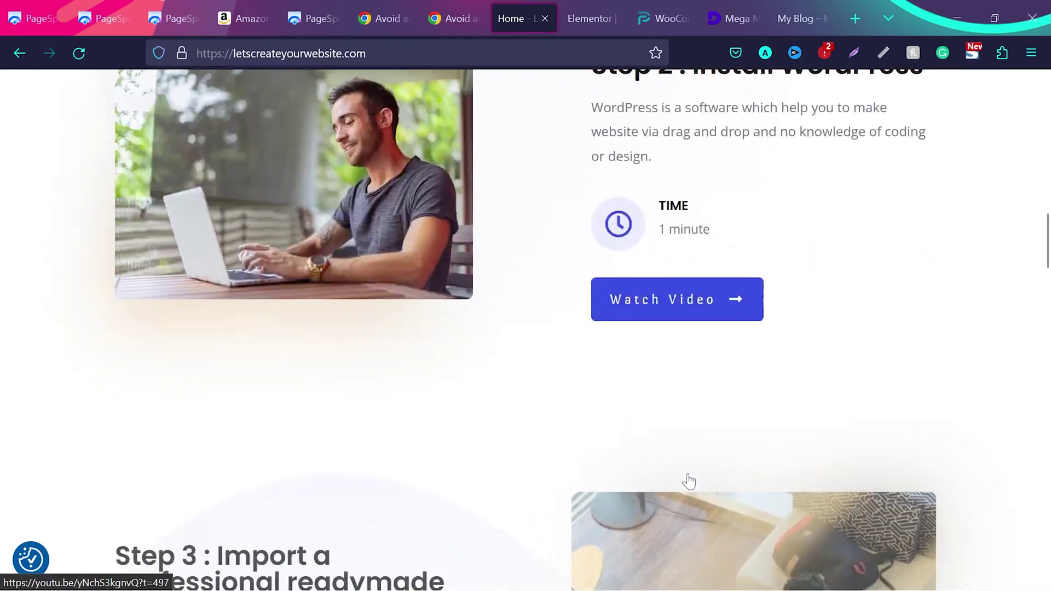
scroll(689, 480, "down", 5)
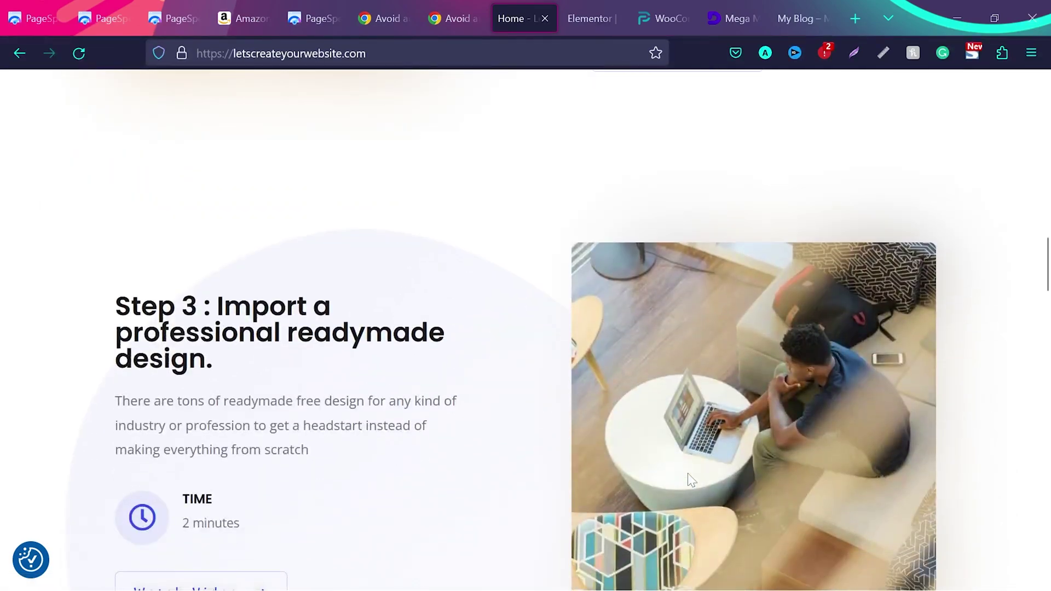
scroll(689, 474, "down", 3)
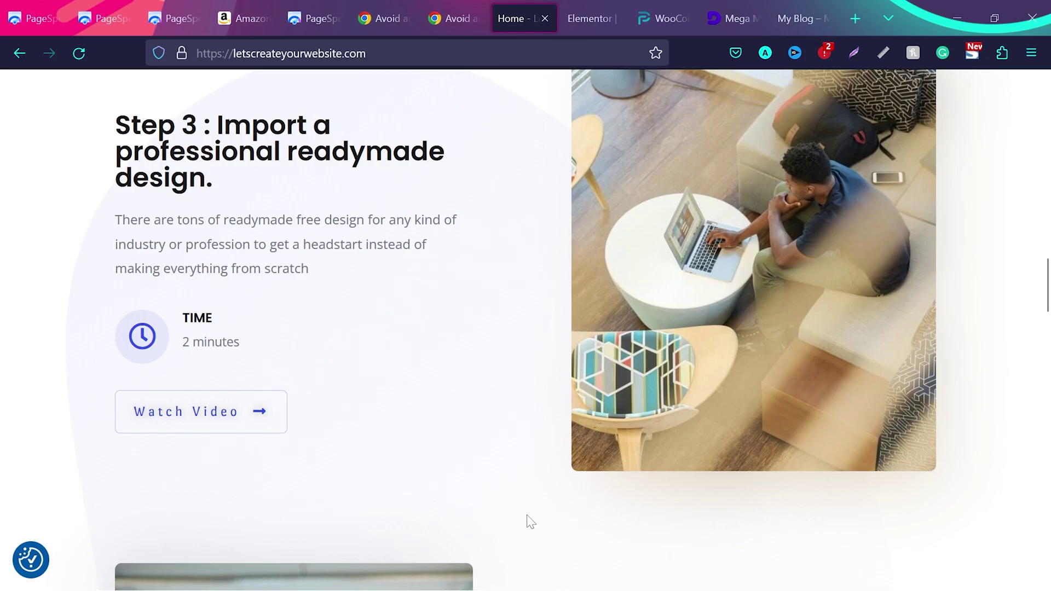
scroll(530, 521, "down", 3)
scroll(530, 521, "down", 2)
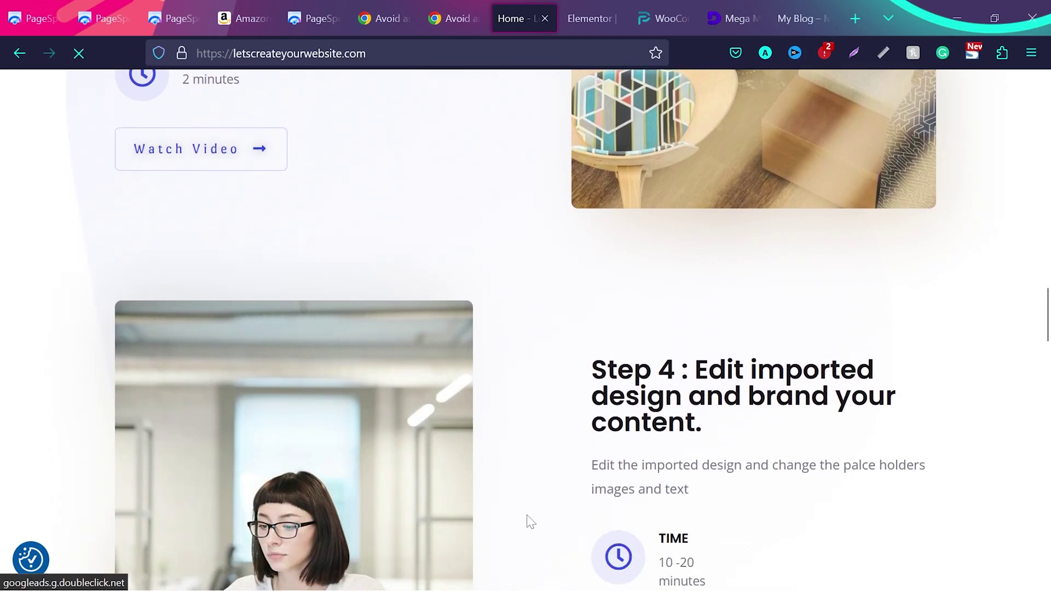
scroll(530, 522, "down", 1)
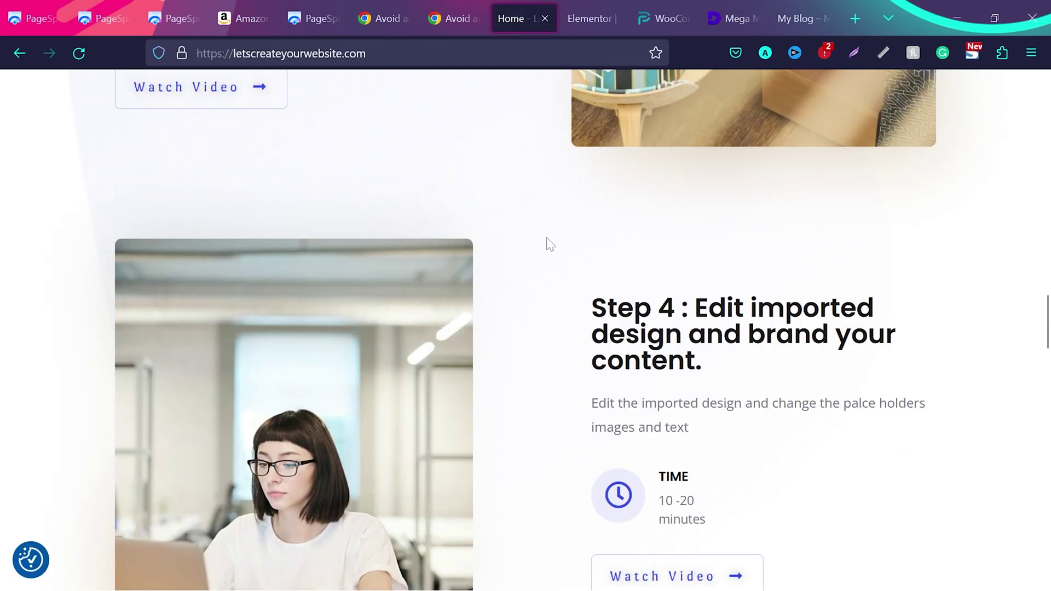
Scroll through the PageSpeed 'Avoid an excessive DOM size' diagnostic reporting 4,226 elements.
scroll(558, 387, "down", 3)
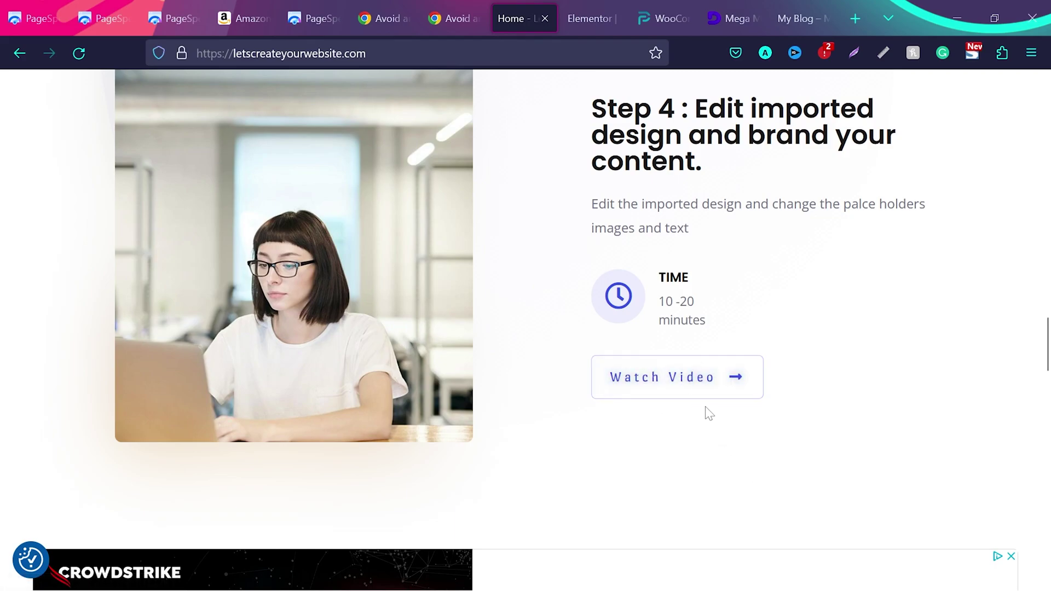
Scroll past Step 4 and the ad to the Bluehost, A2 Hosting, Cloudways and SiteGround discount cards.
scroll(682, 372, "down", 3)
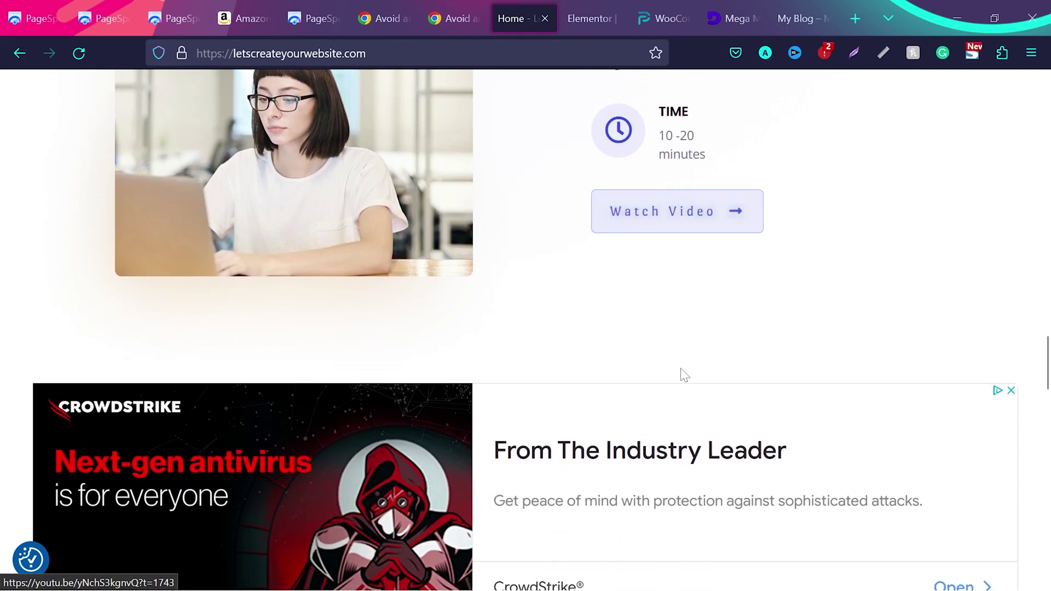
scroll(681, 373, "down", 10)
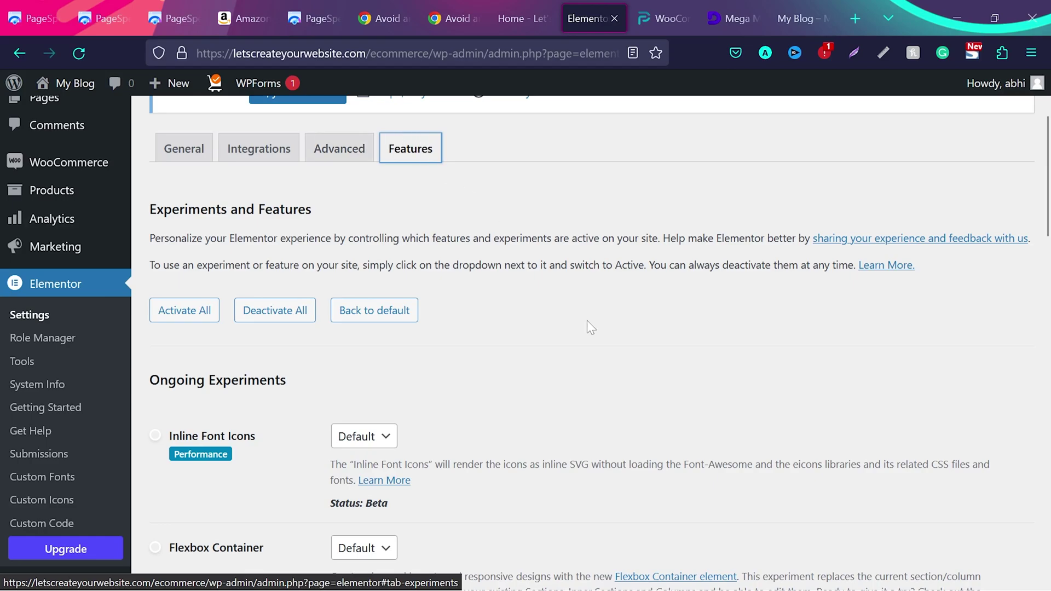
Scroll down to Stable Features and change the Optimized DOM Output dropdown from Default to Active.
scroll(627, 370, "down", 10)
scroll(623, 368, "down", 5)
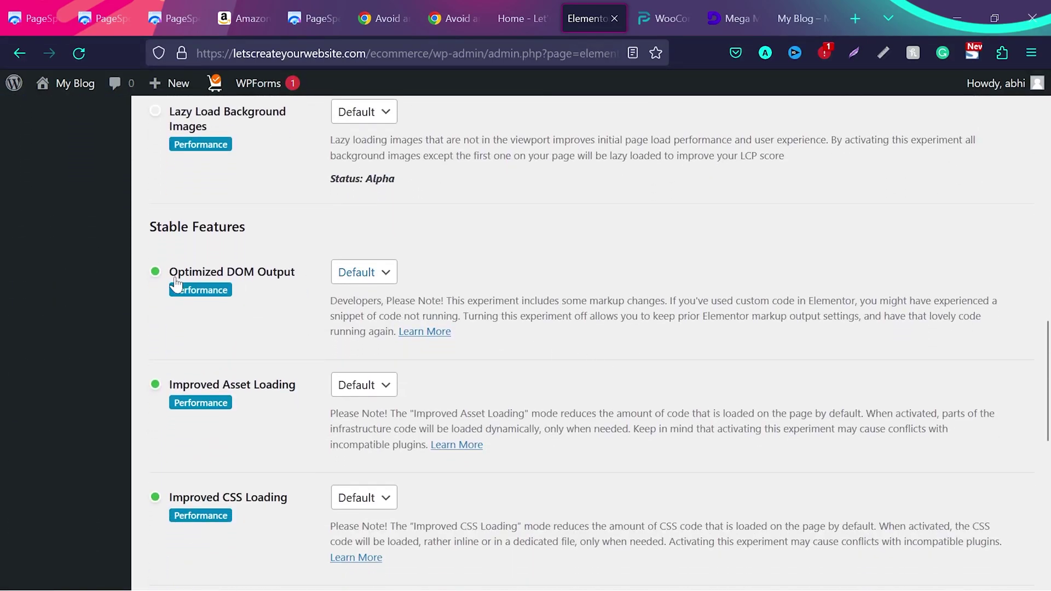
left_click_drag(169, 272, 297, 268)
left_click(317, 272)
left_click(389, 276)
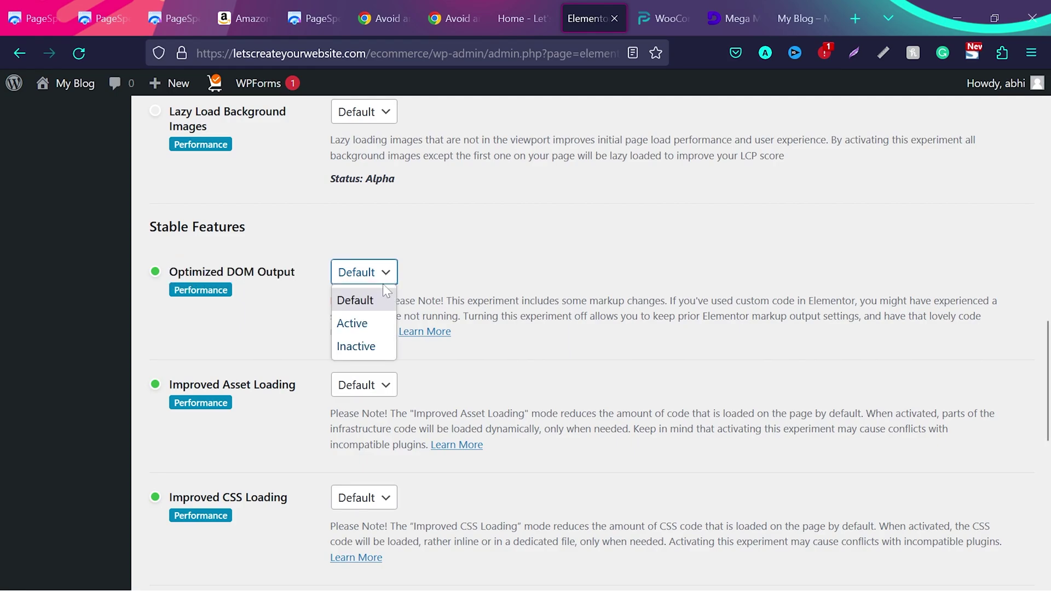
left_click(355, 323)
left_click(530, 301)
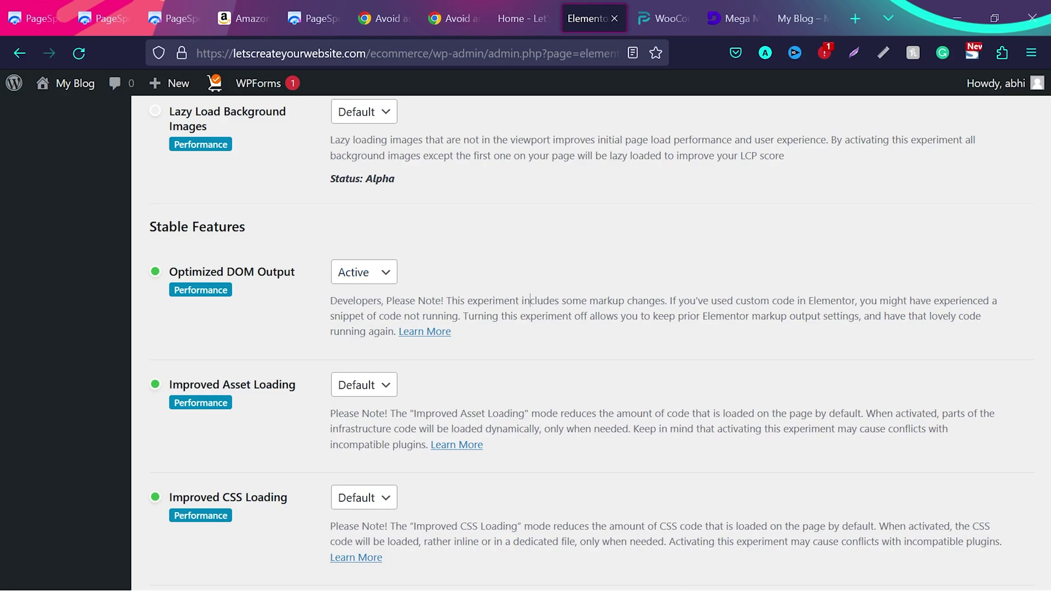